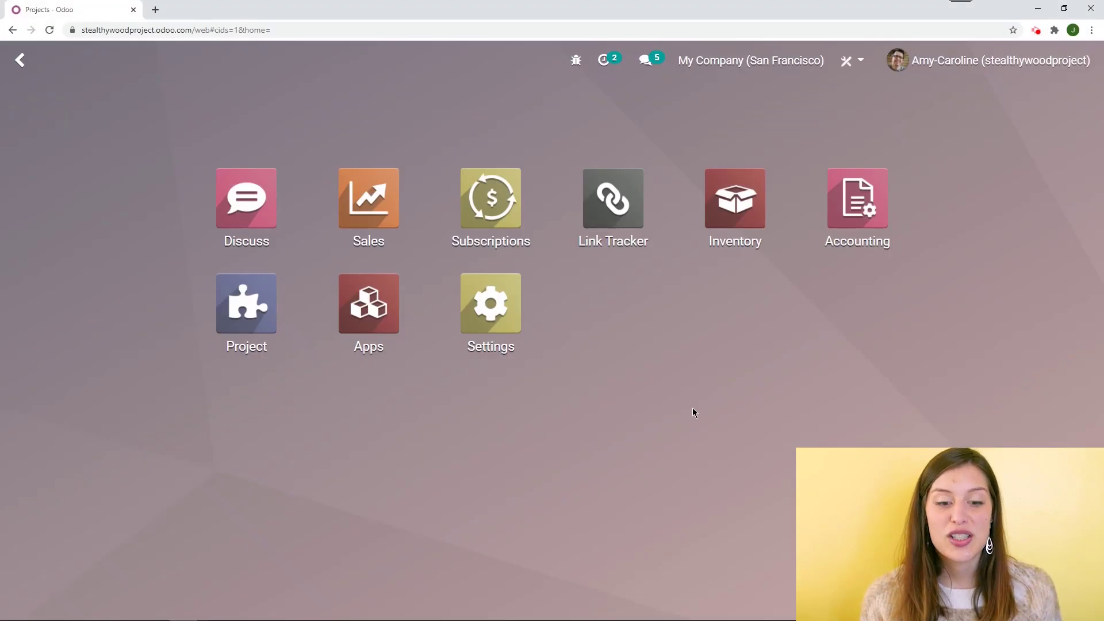
Open the Project app's Settings page to confirm Sub-tasks and Recurring Tasks are enabled
click(244, 319)
click(399, 63)
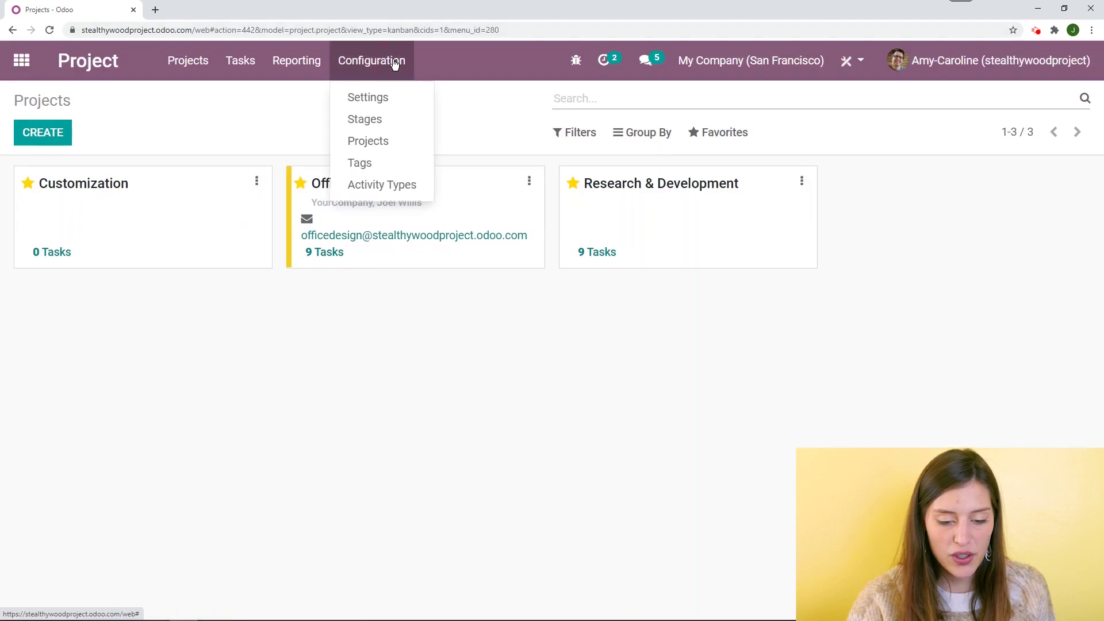
click(388, 102)
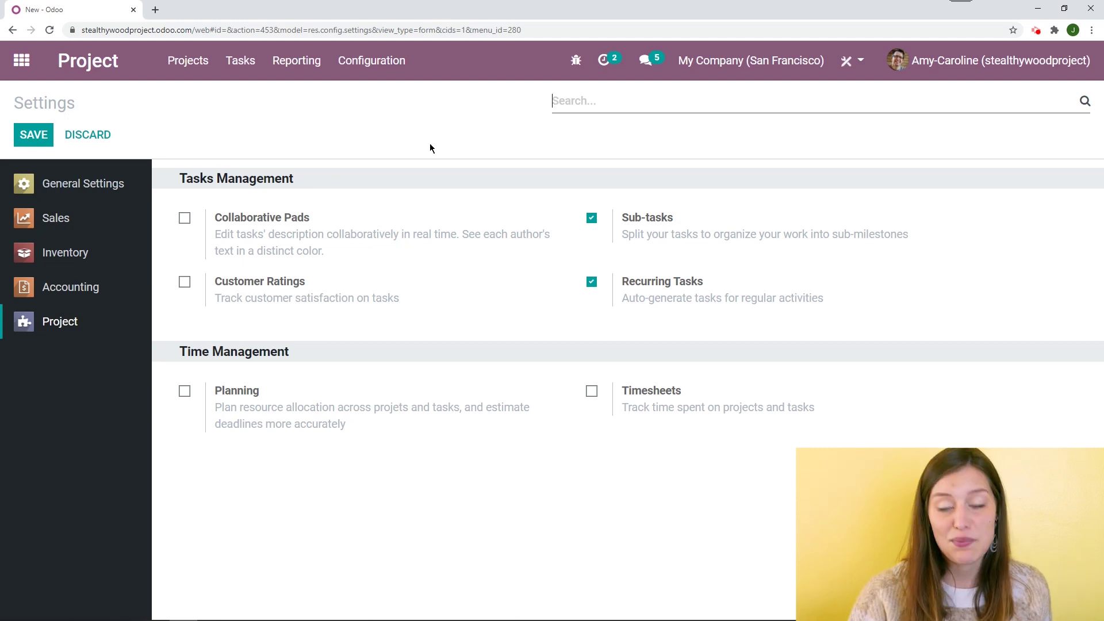
Enable Sub-tasks and Recurring Tasks in the Research & Development project's Settings tab and save
click(365, 71)
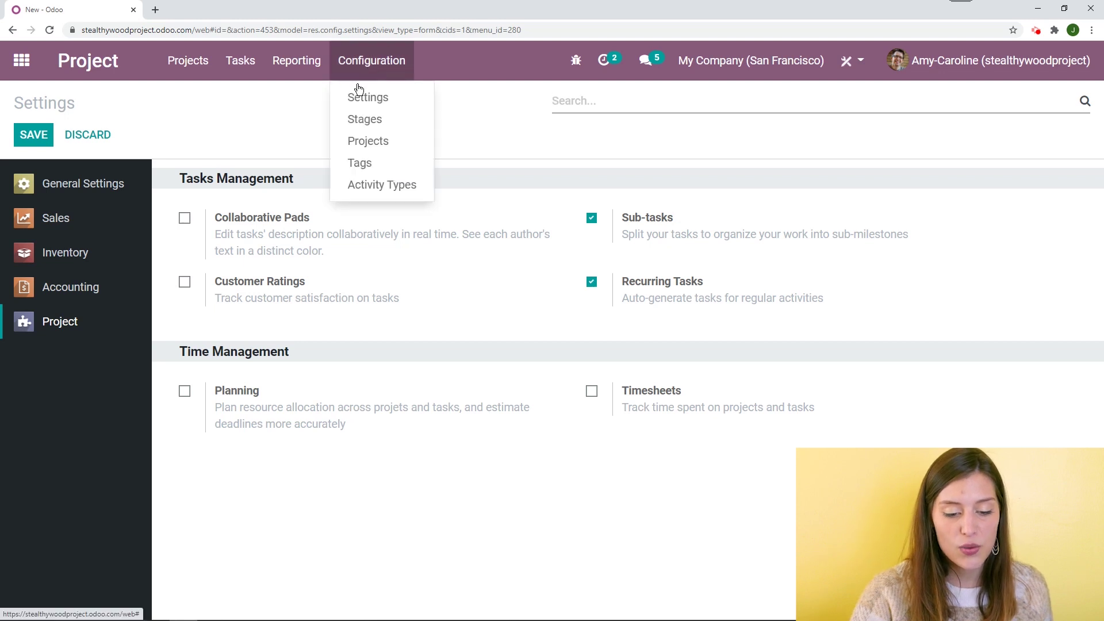
click(385, 142)
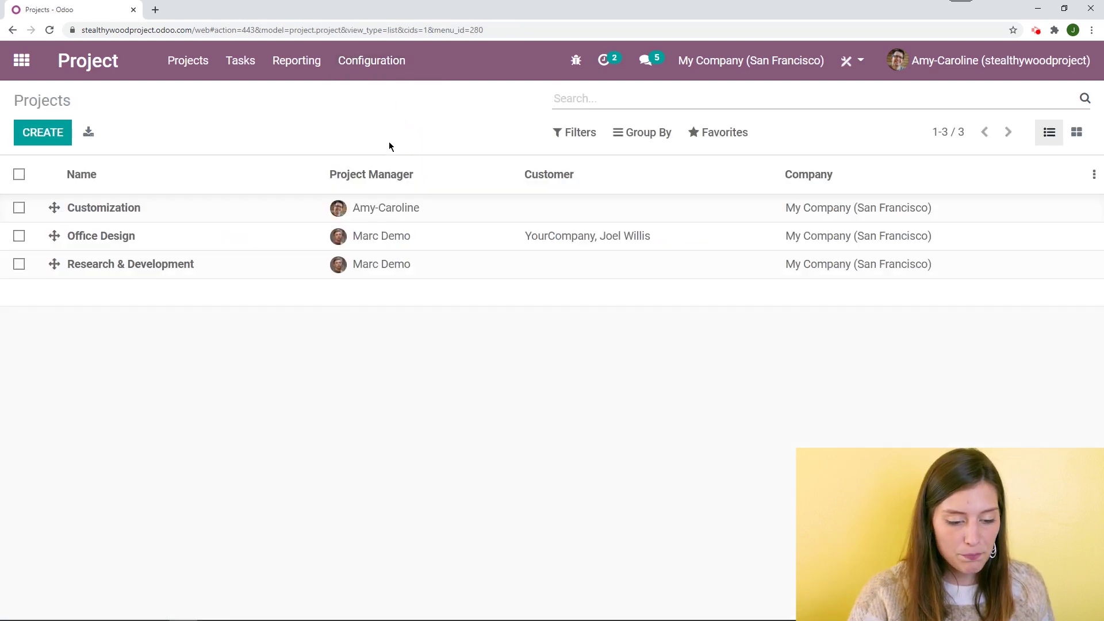
click(236, 267)
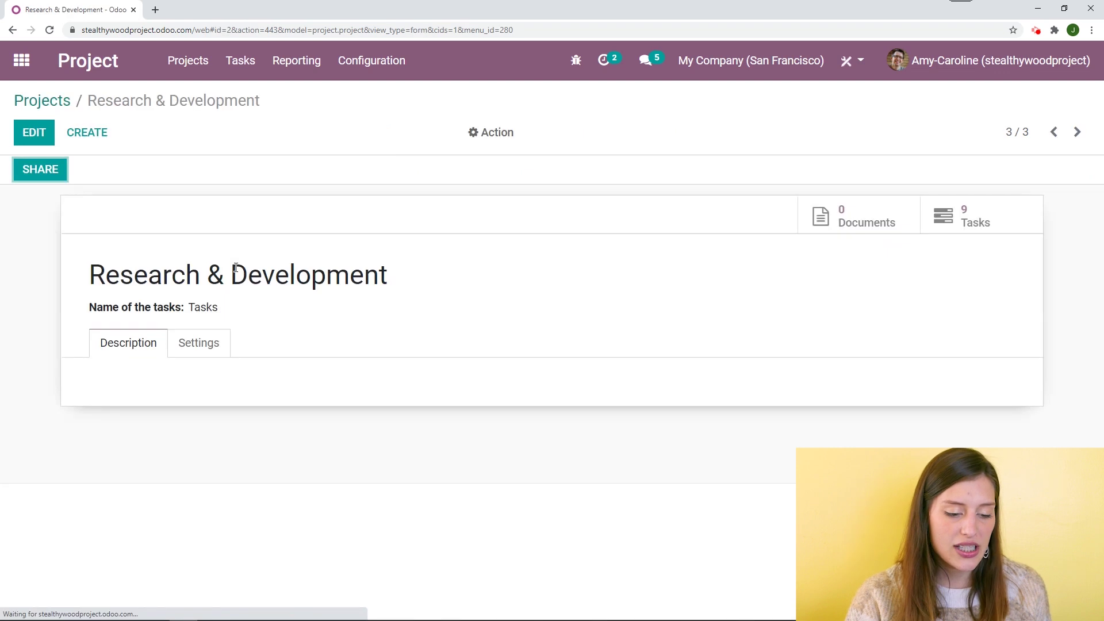
click(34, 134)
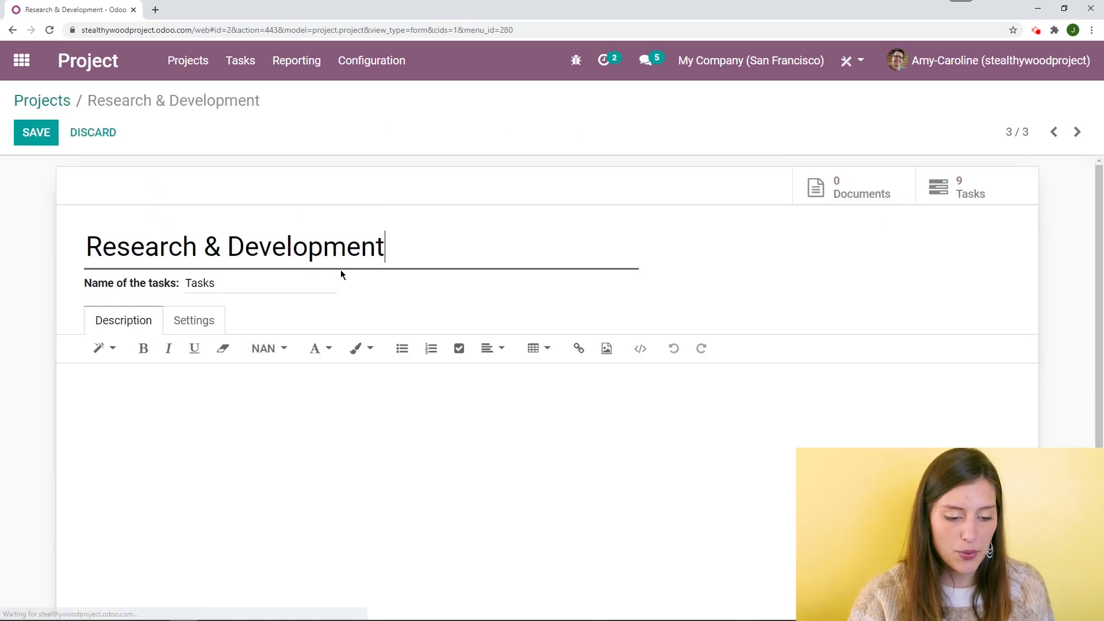
click(209, 321)
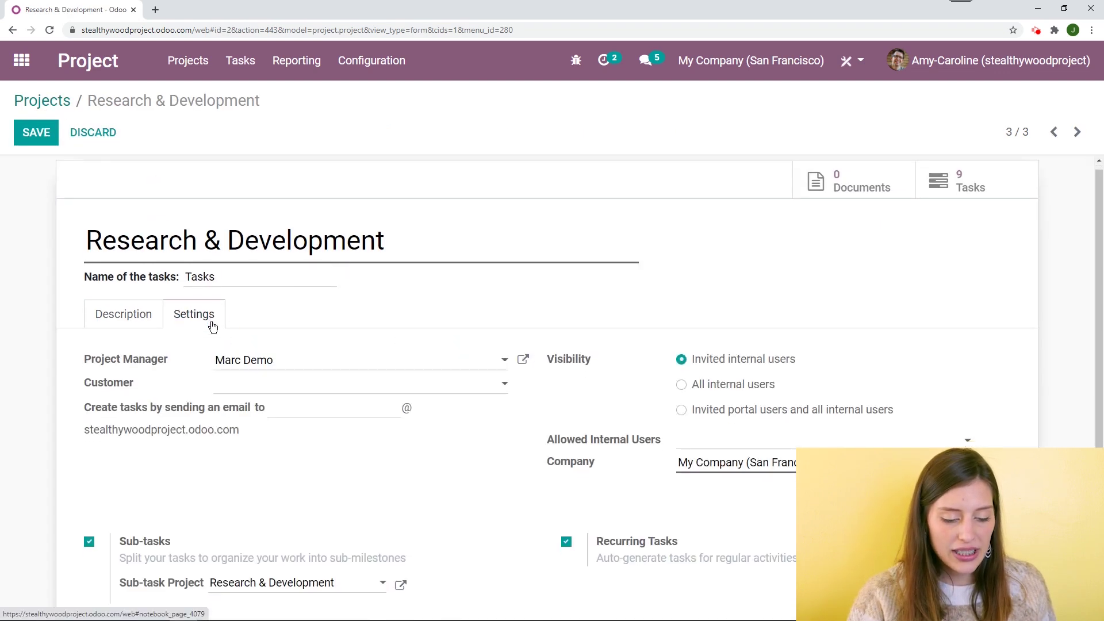
scroll(212, 327, down, 2)
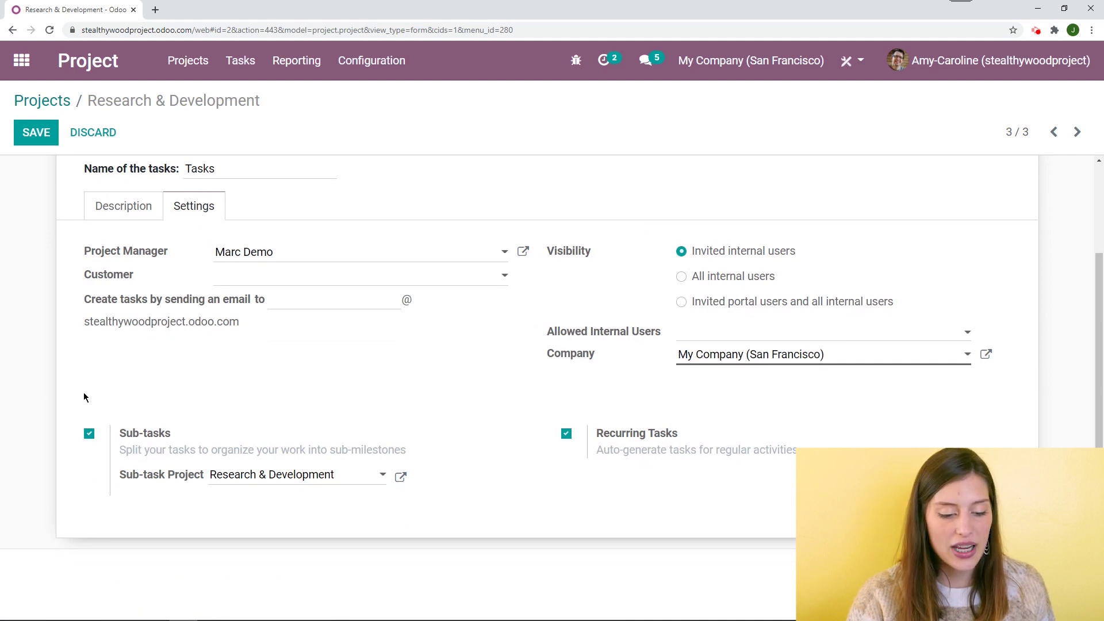
scroll(88, 382, up, 2)
click(39, 137)
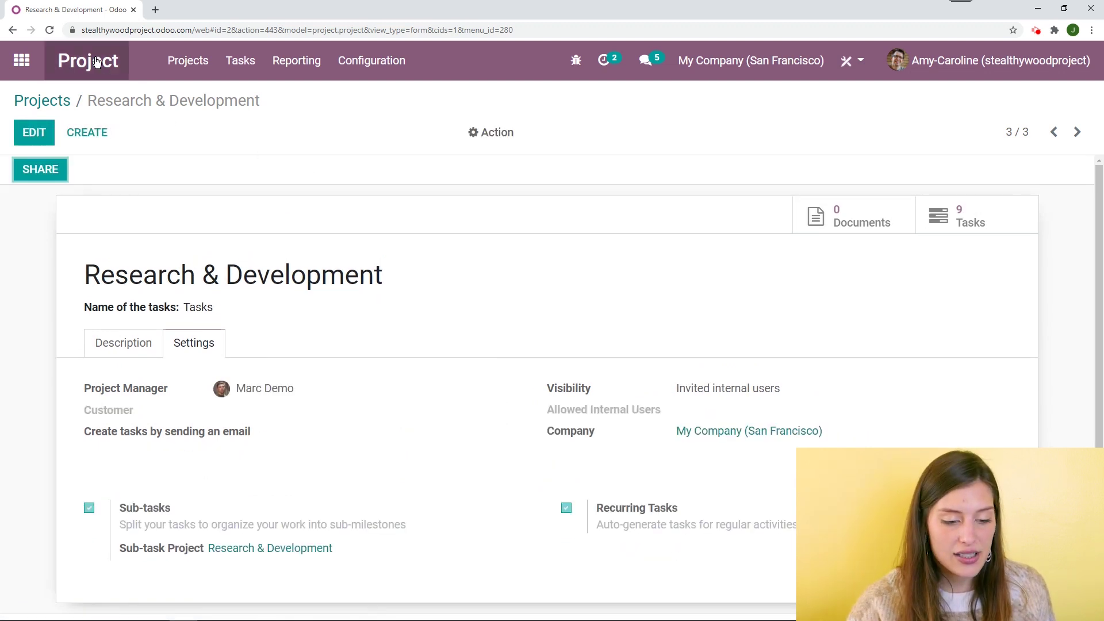
Create a task titled 'New project' in Research & Development's New column and open its full form
click(107, 79)
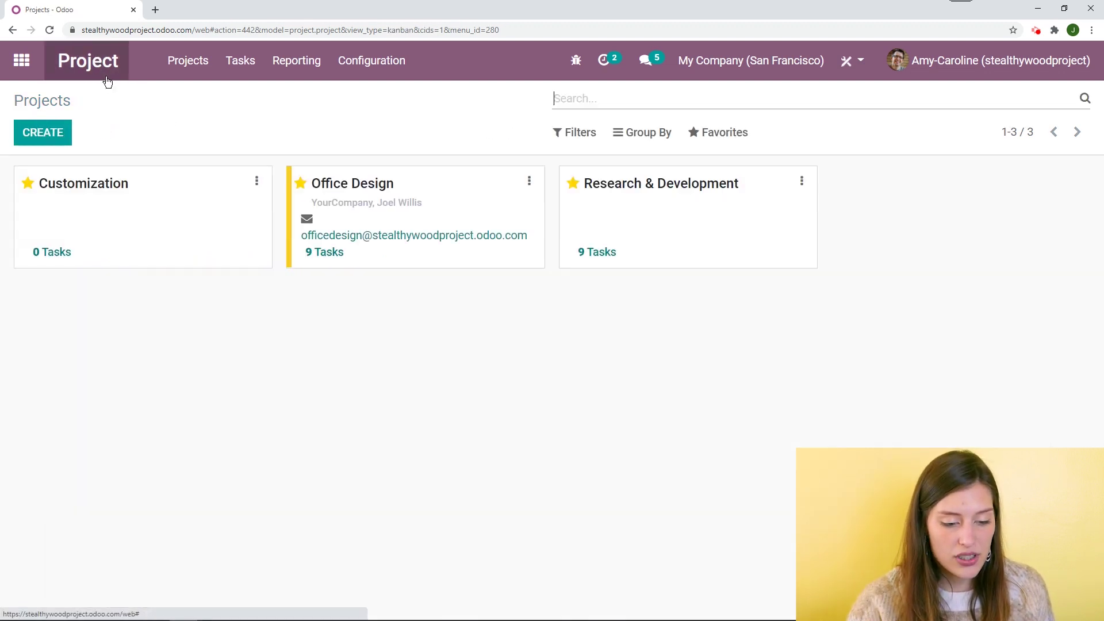
click(617, 236)
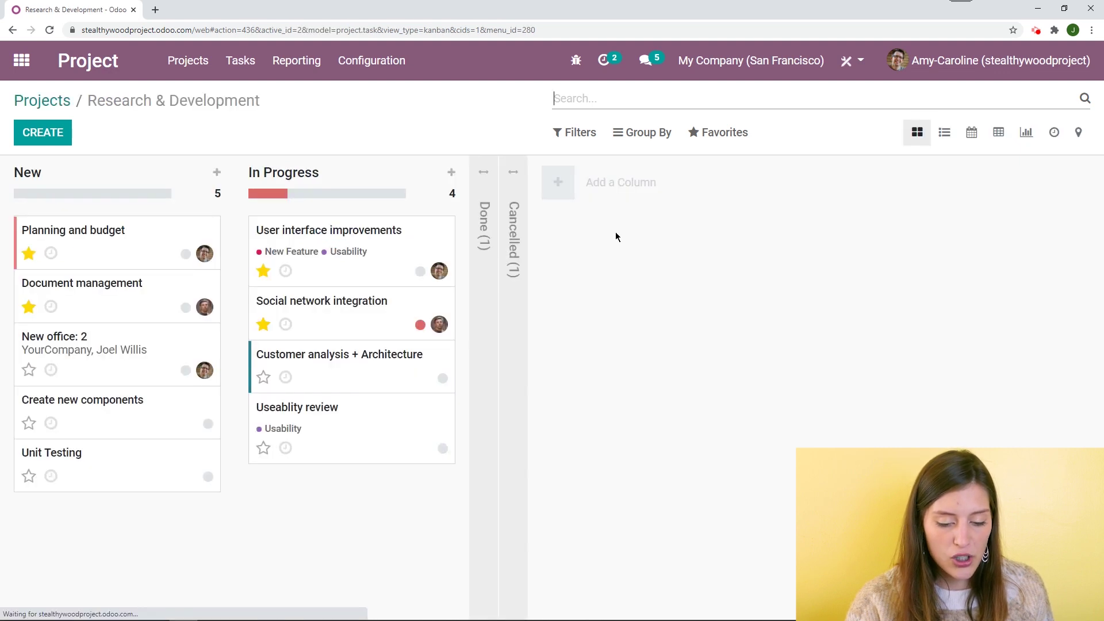
click(42, 132)
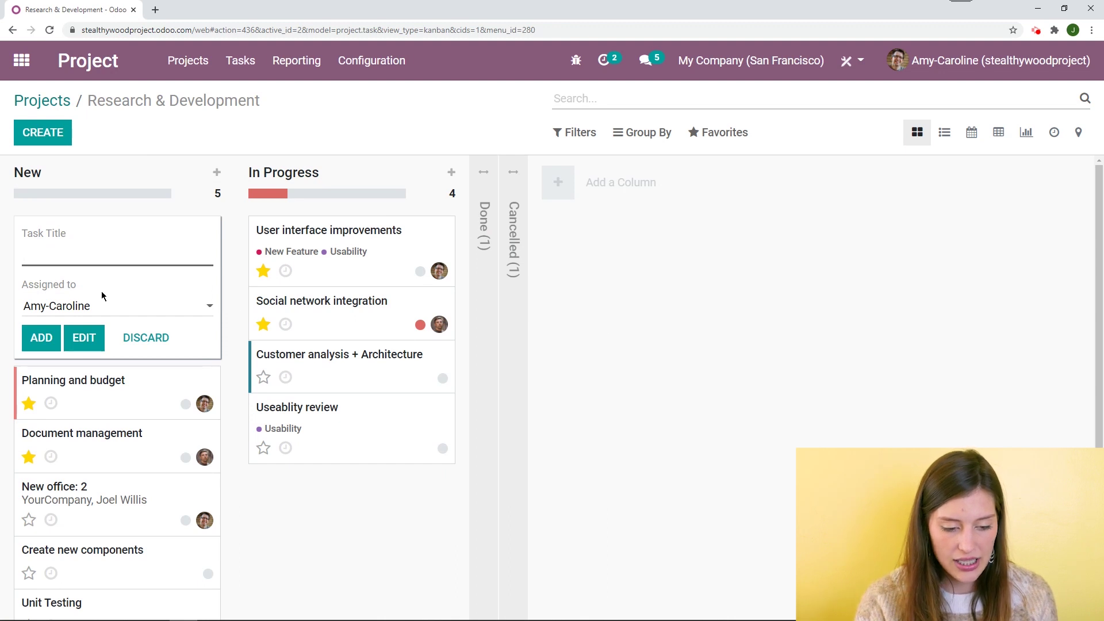
text(New proj)
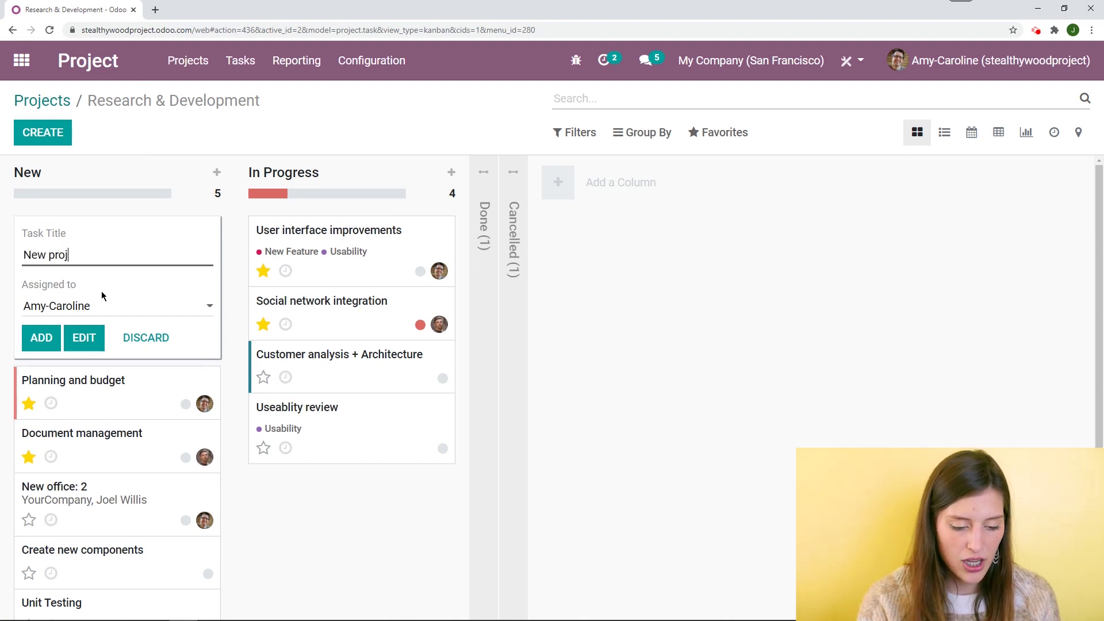
text(ect)
click(99, 342)
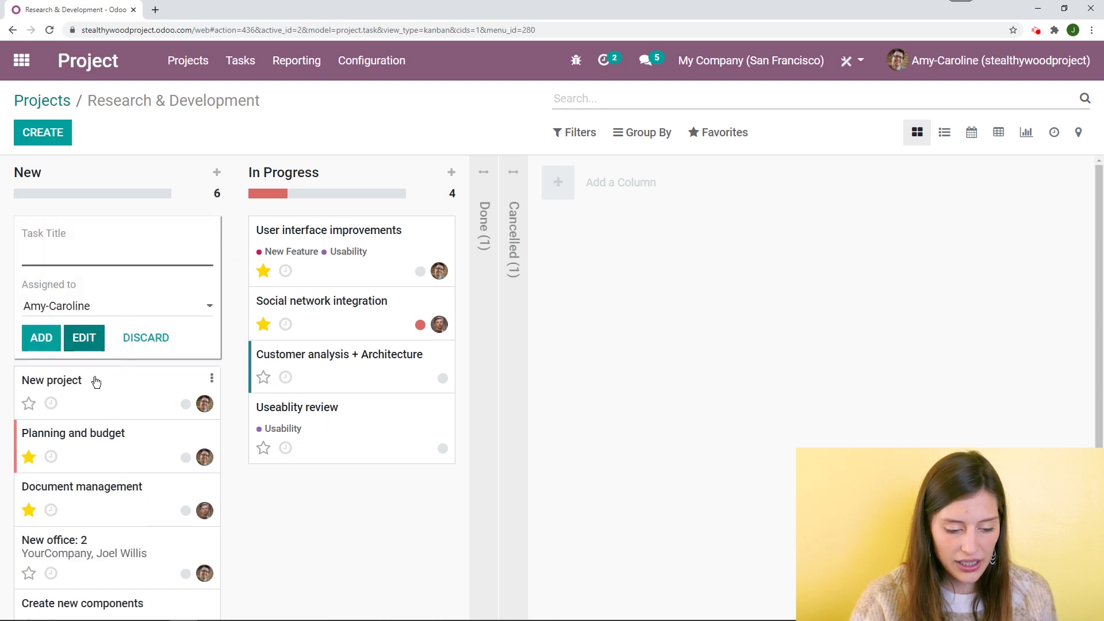
Set the task's customer to Azure Interior and its deadline to 01/13/2021
scroll(298, 355, down, 1)
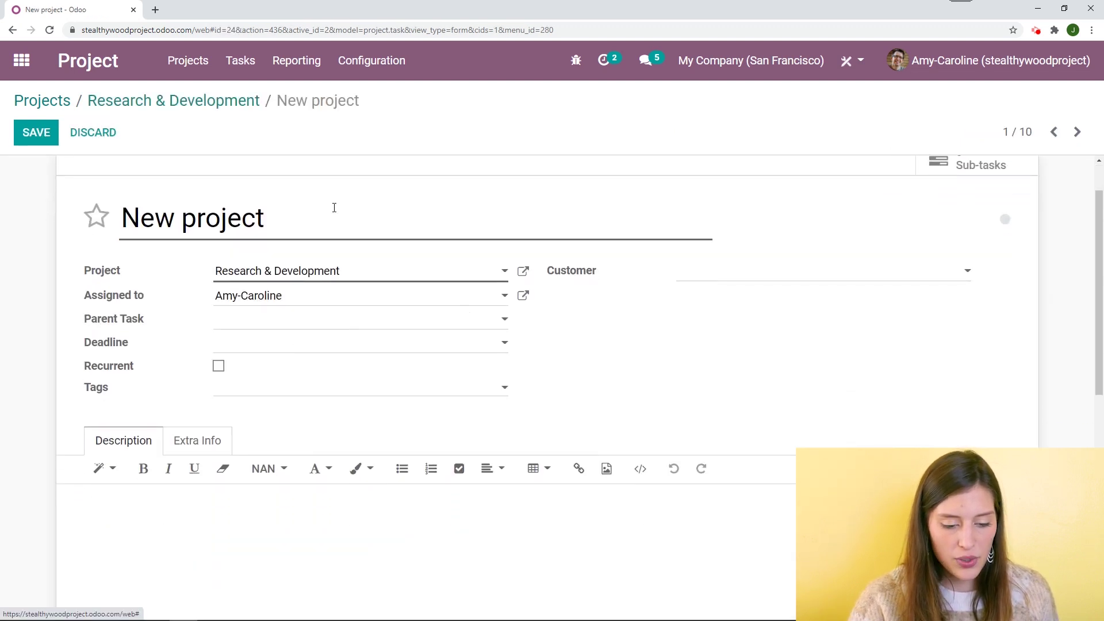
click(699, 280)
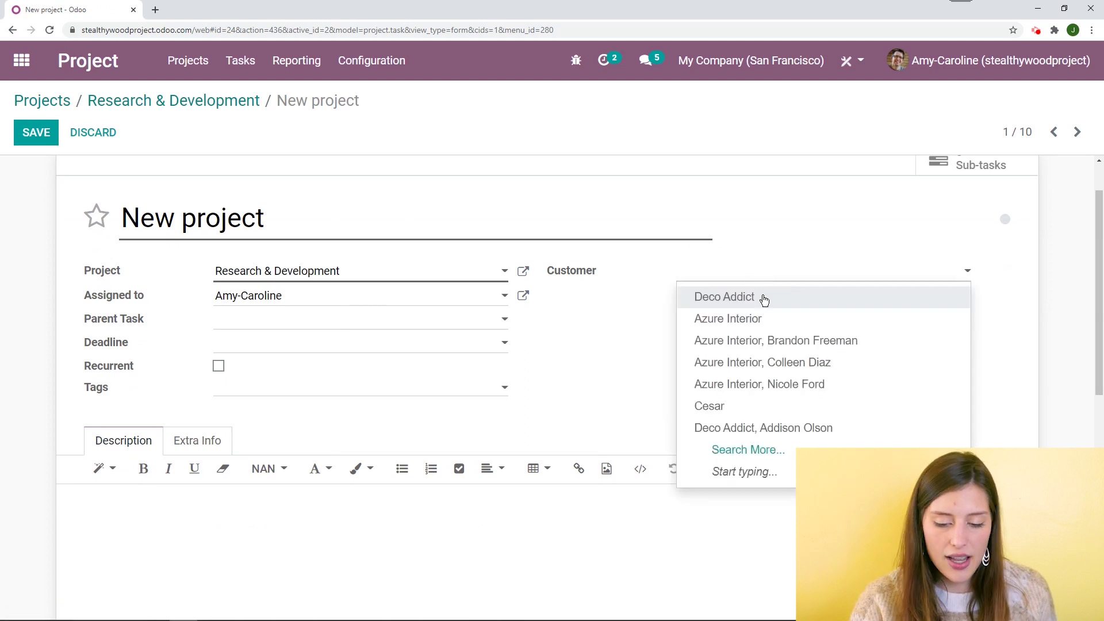
click(765, 320)
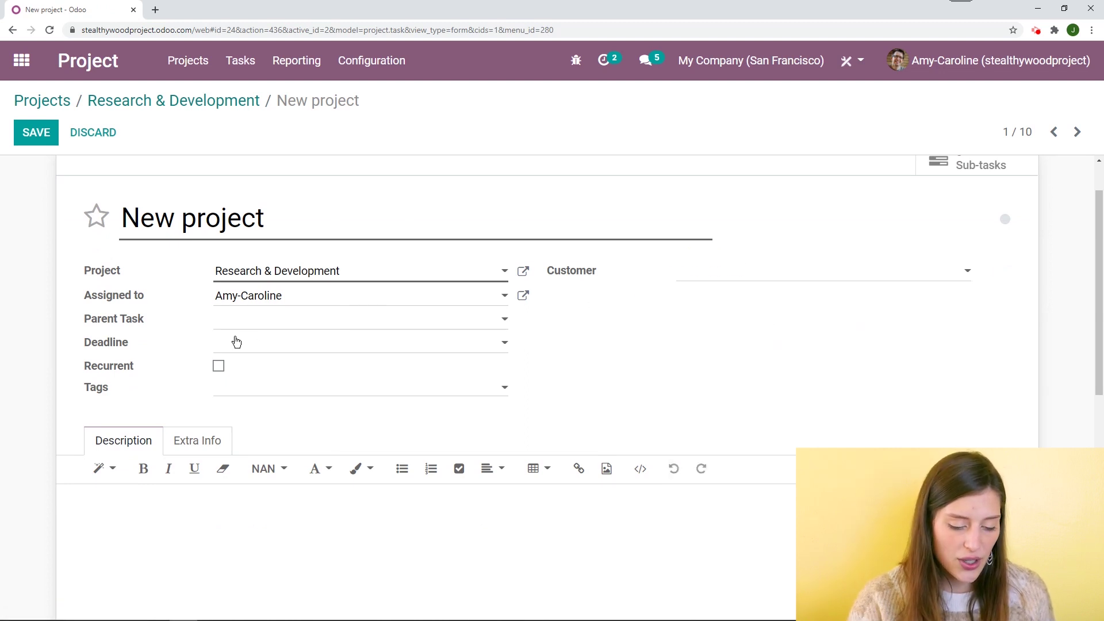
click(279, 351)
click(343, 249)
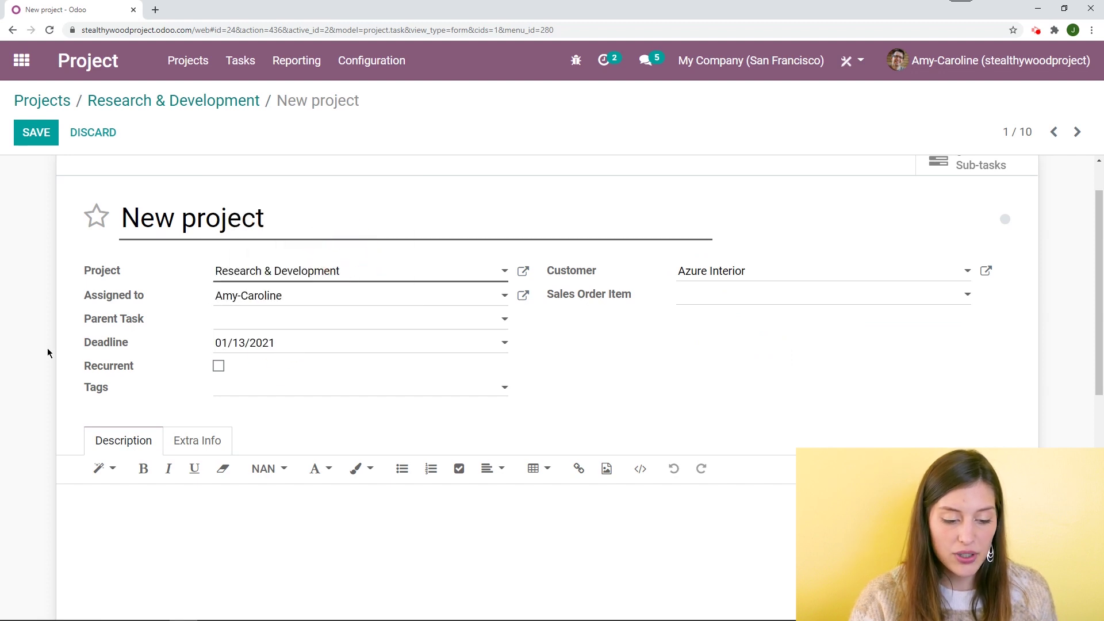
Make Room 2: Decoration the parent task, review Extra Info, and save the task
scroll(46, 348, down, 1)
click(266, 262)
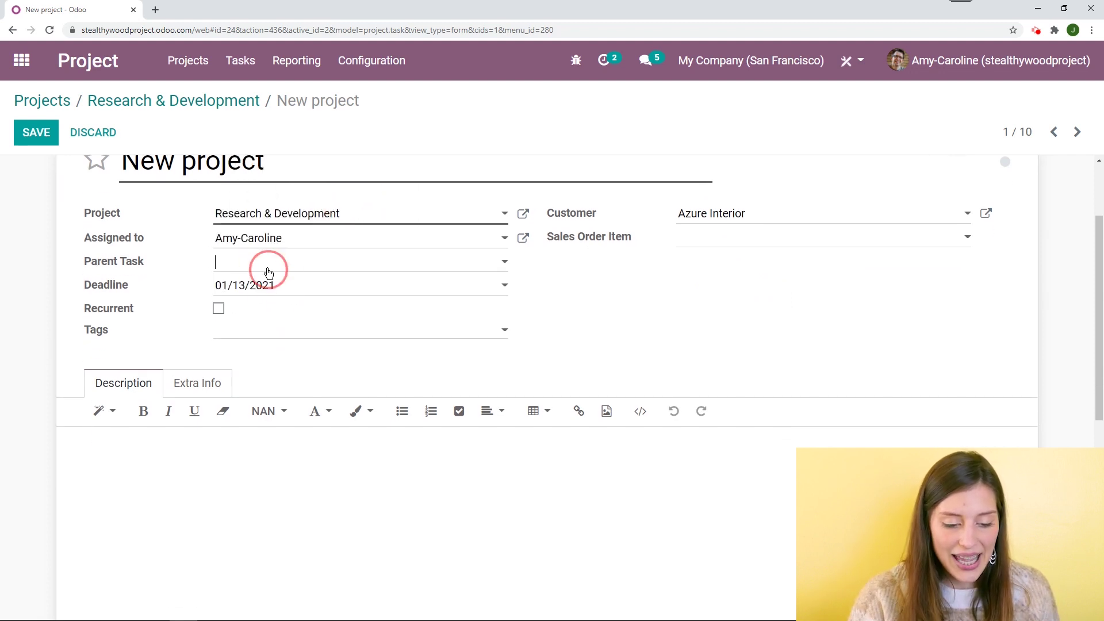
scroll(113, 285, up, 1)
scroll(112, 285, up, 1)
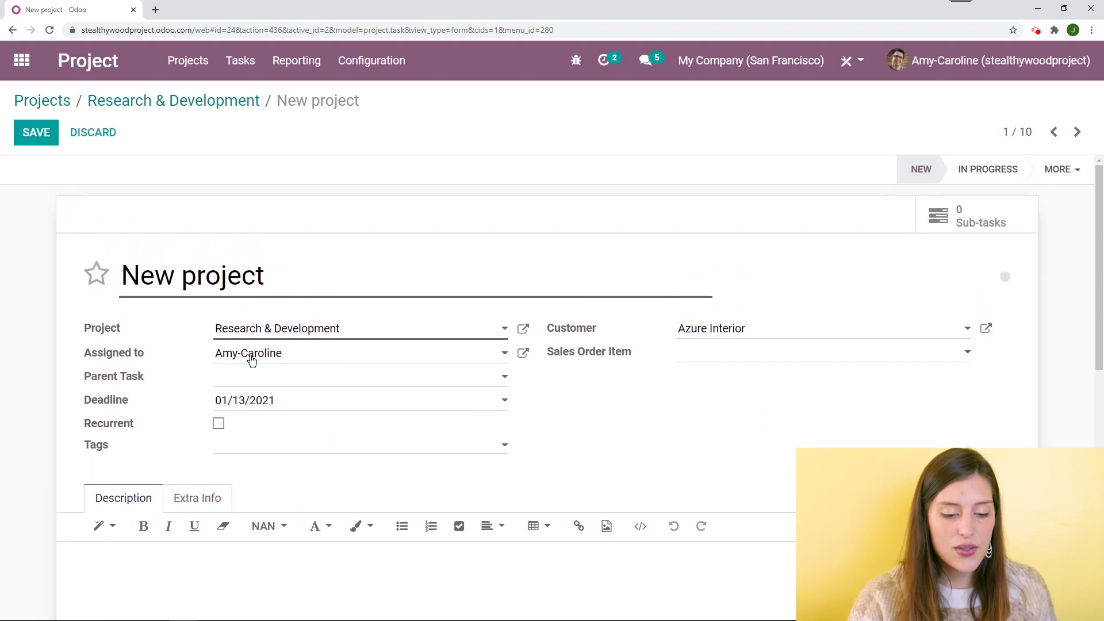
click(254, 379)
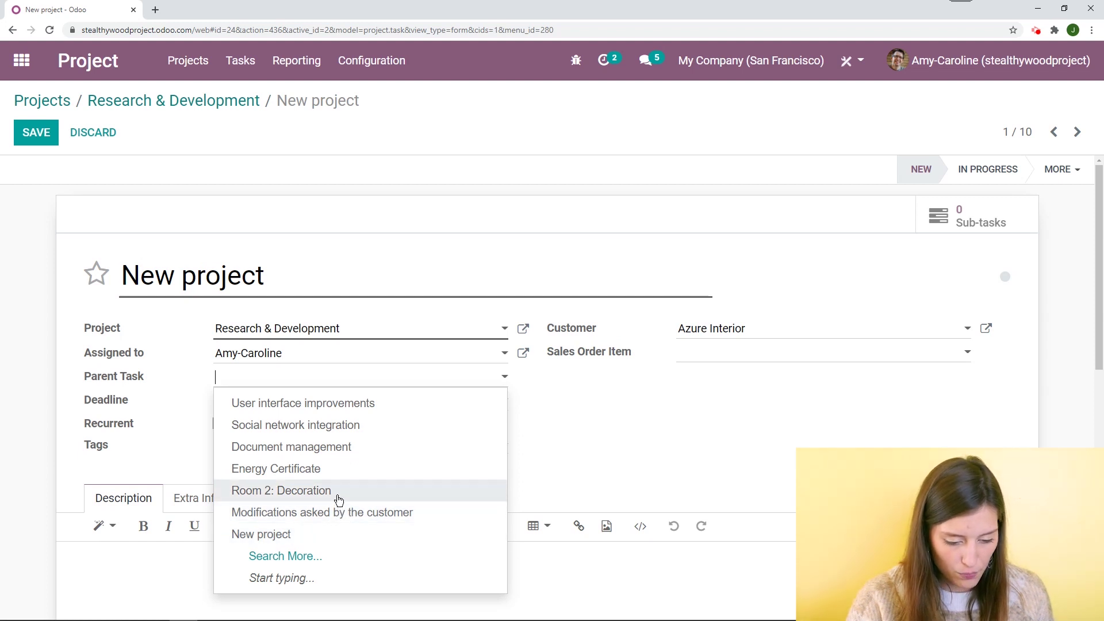
click(338, 500)
scroll(317, 466, down, 1)
scroll(318, 467, up, 1)
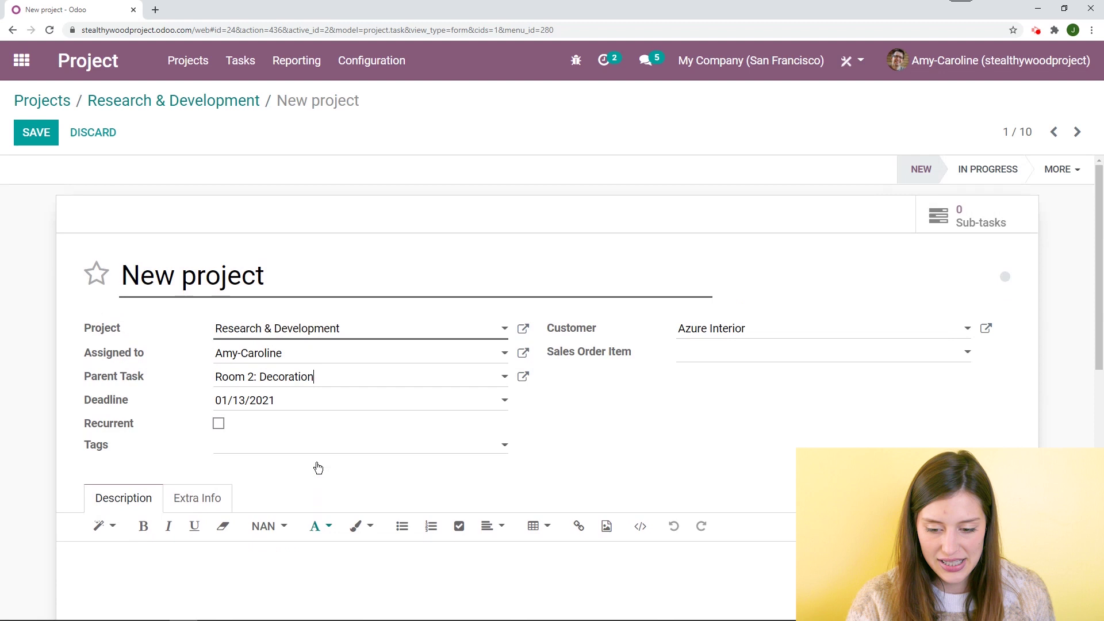
scroll(107, 460, down, 1)
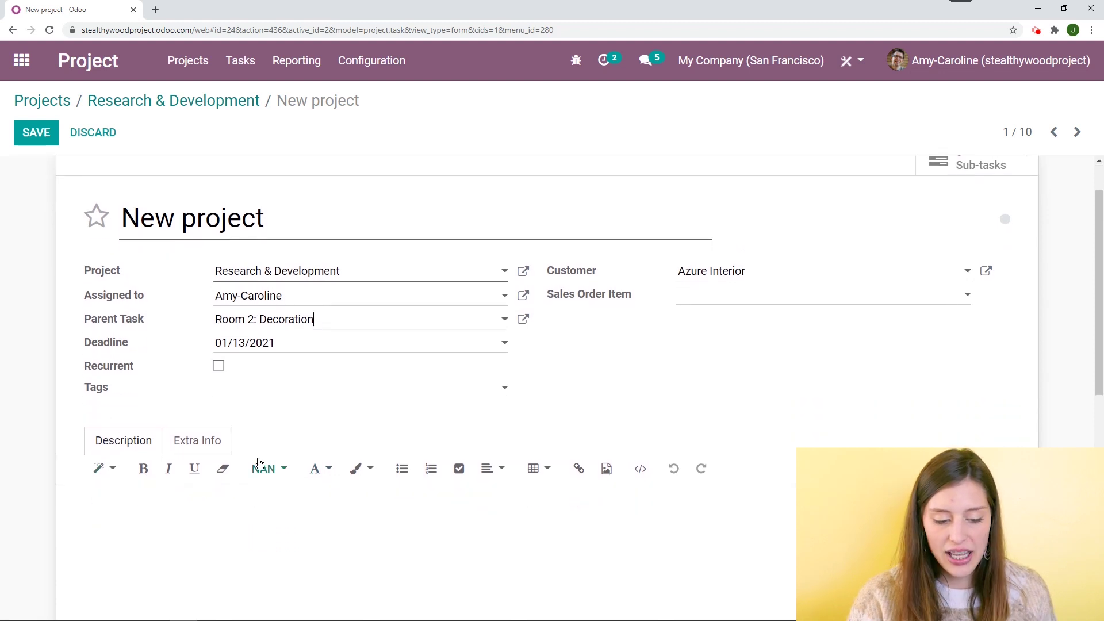
scroll(241, 454, down, 2)
click(205, 326)
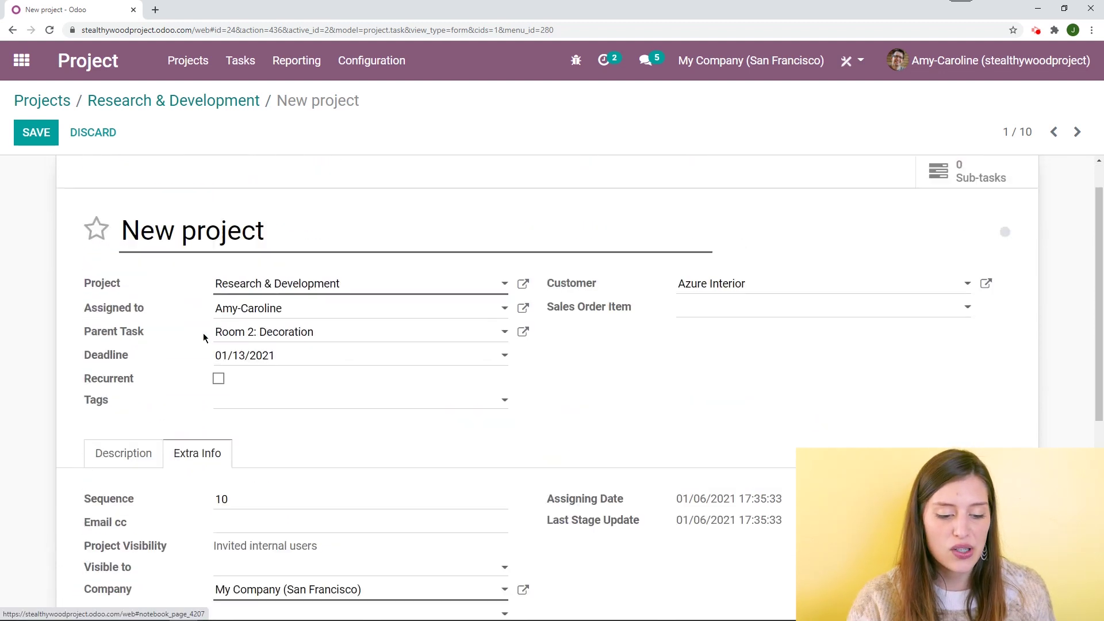
scroll(173, 340, up, 1)
click(33, 143)
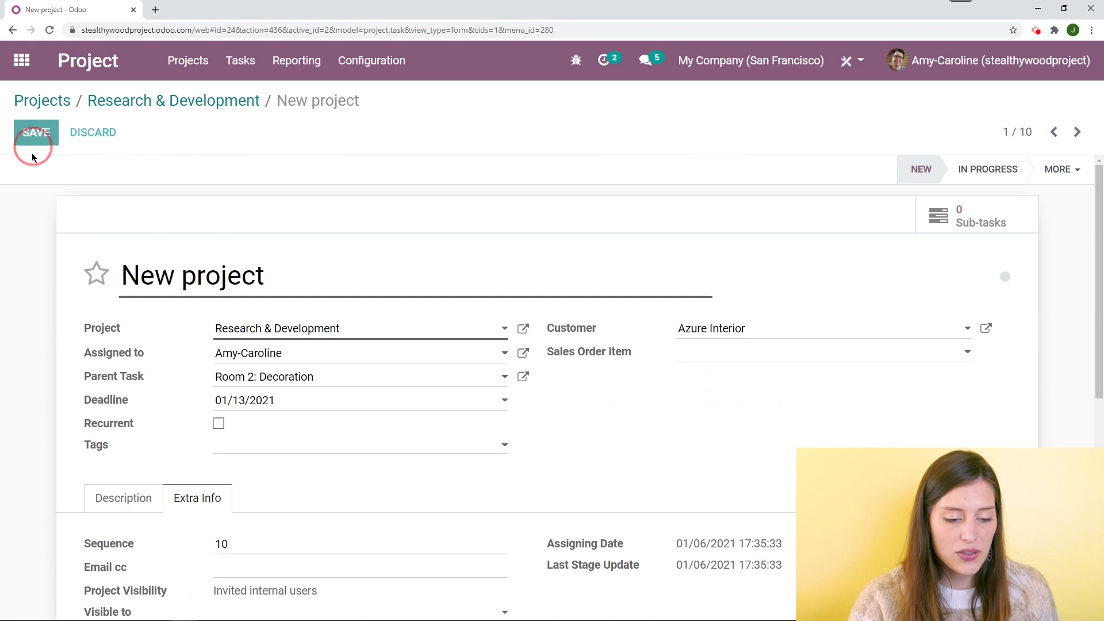
Open Room 2: Decoration's sub-task list and open New project from it
click(87, 278)
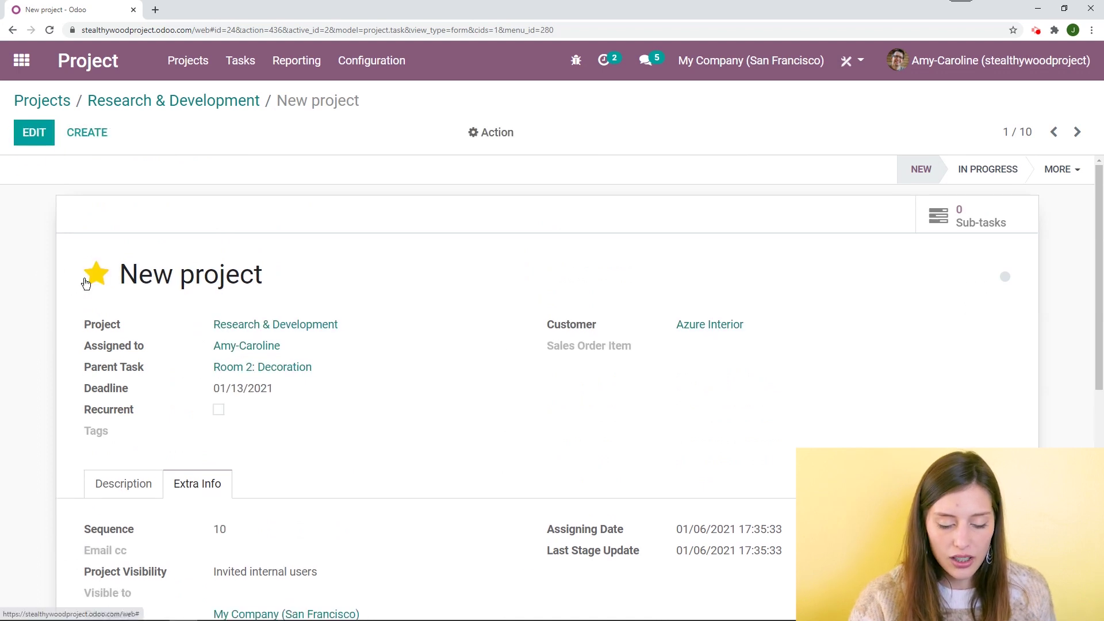
scroll(86, 283, down, 2)
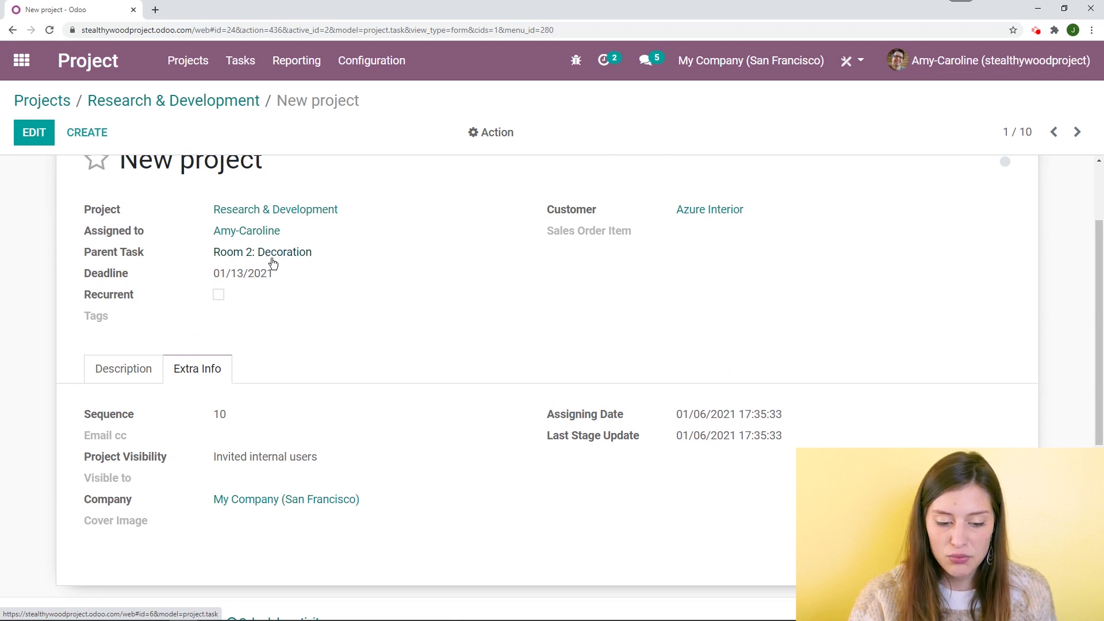
click(273, 253)
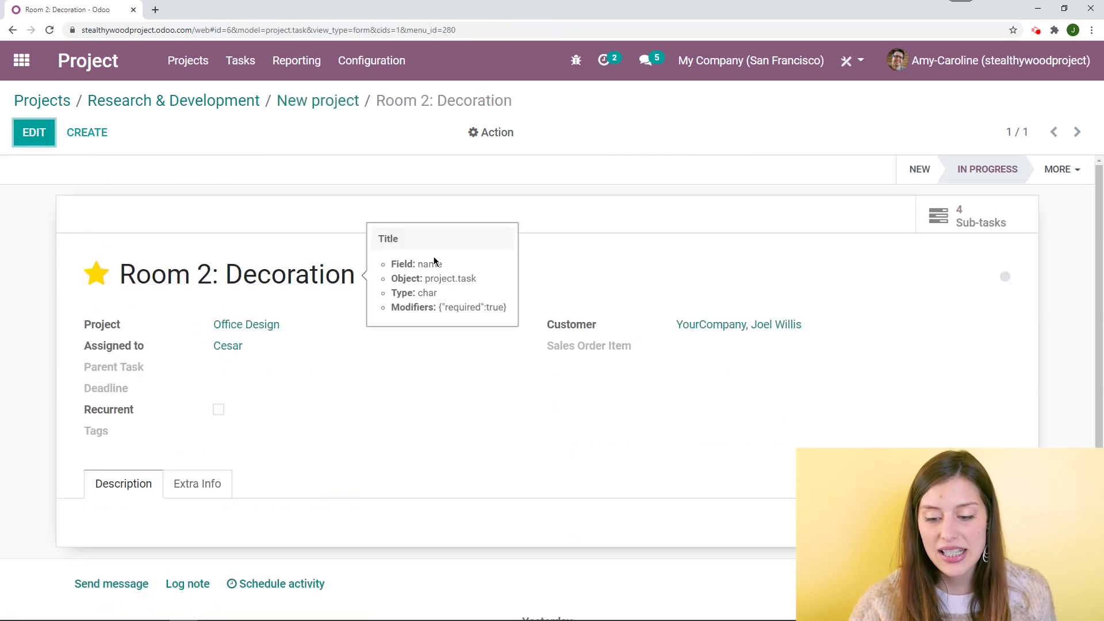
click(993, 229)
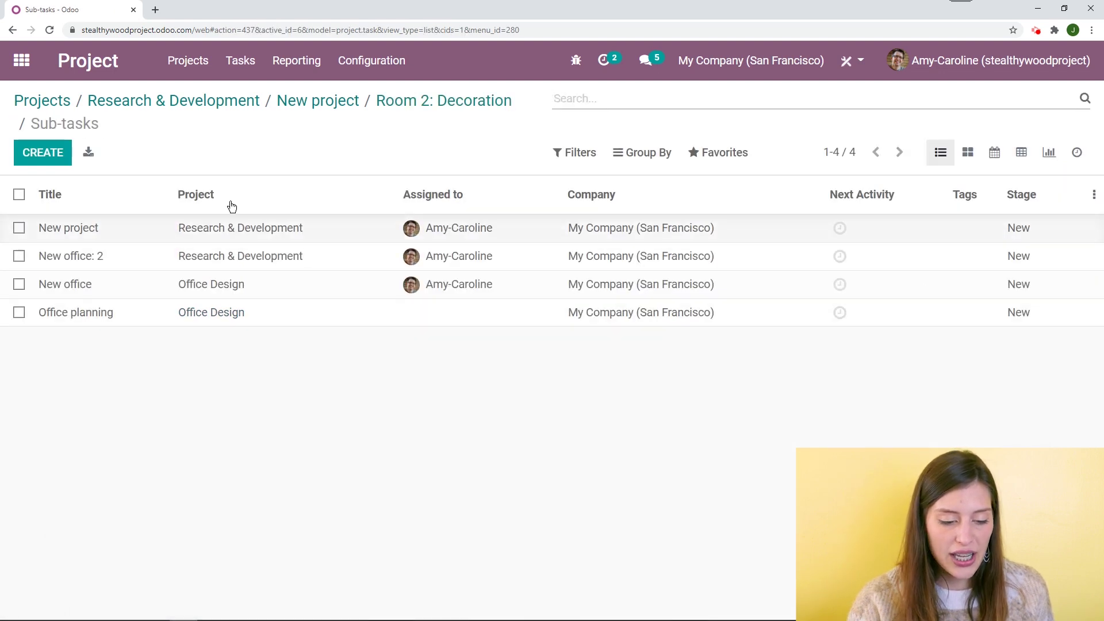
click(112, 227)
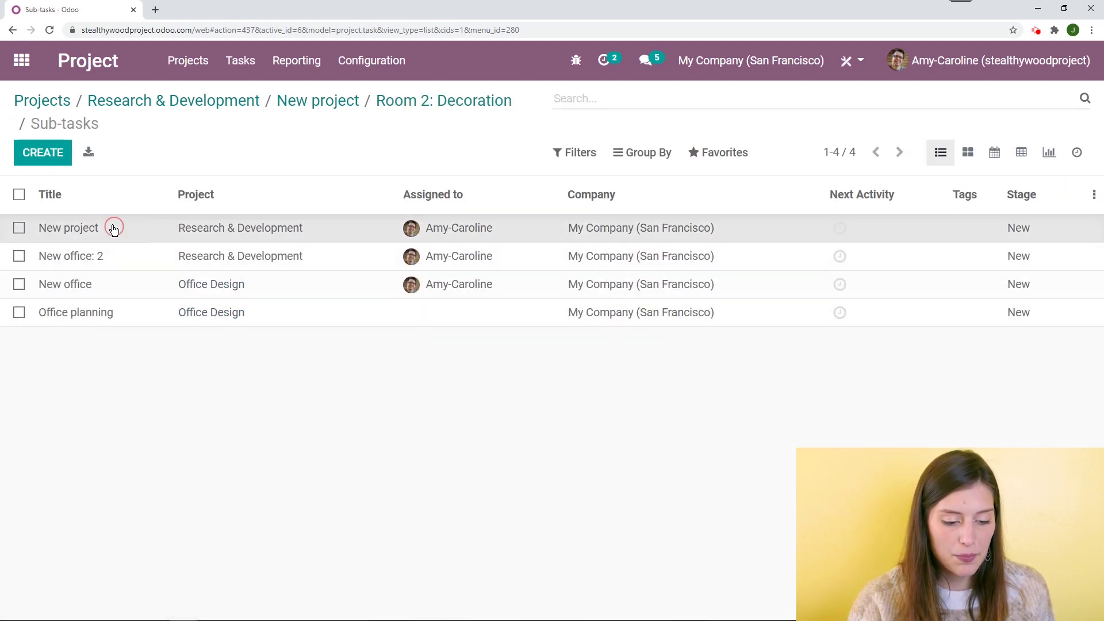
scroll(523, 335, down, 1)
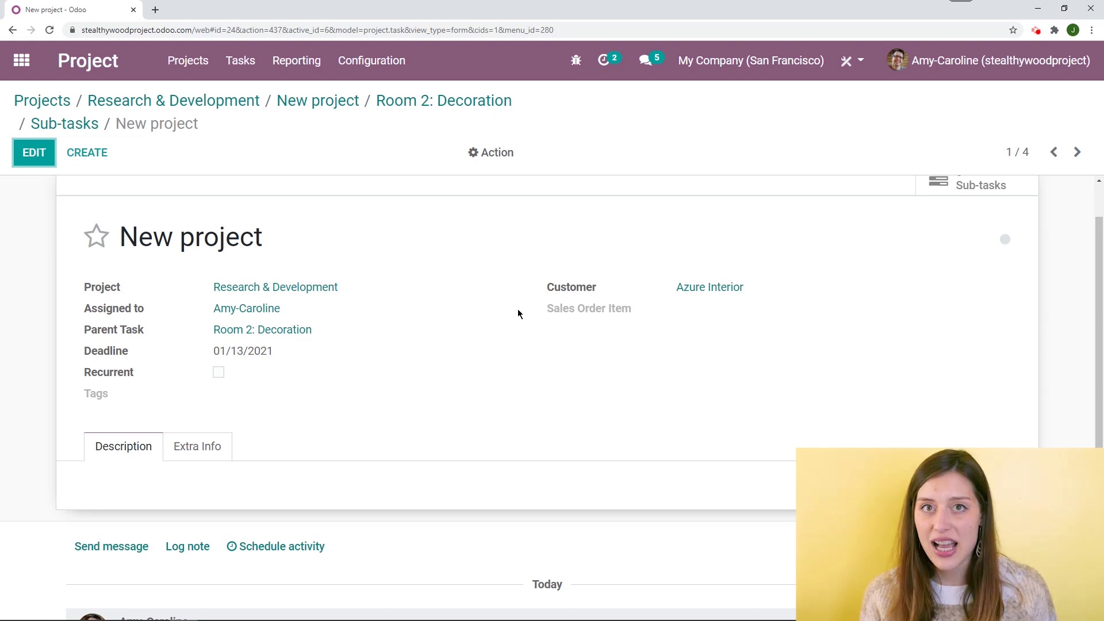
scroll(842, 411, up, 1)
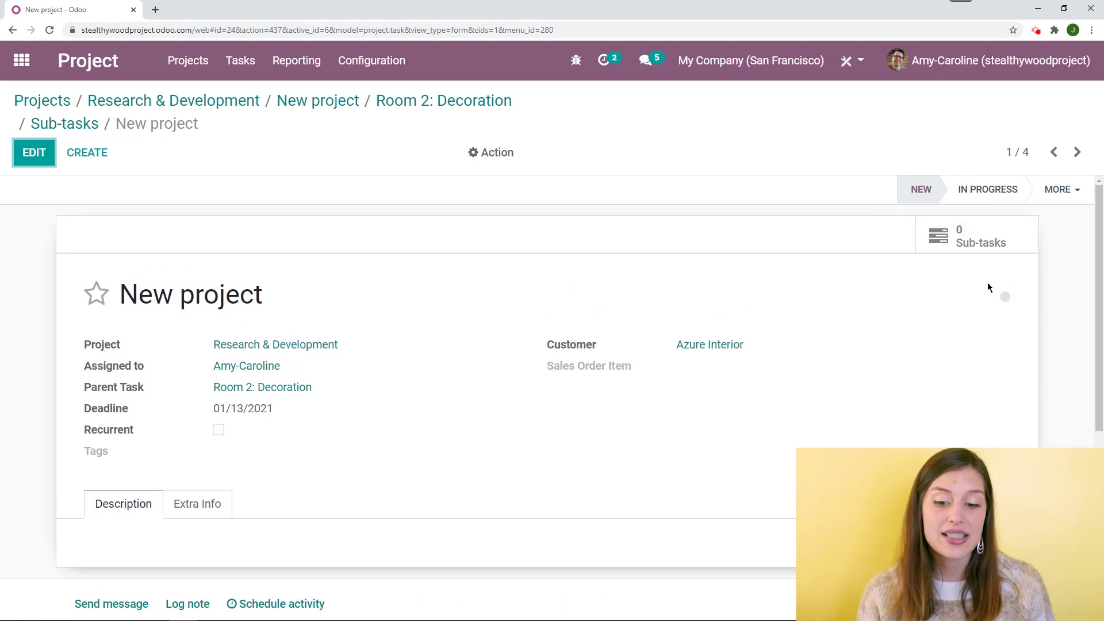
Add a sub-task titled 'New project: 1' under New project and save it
click(989, 248)
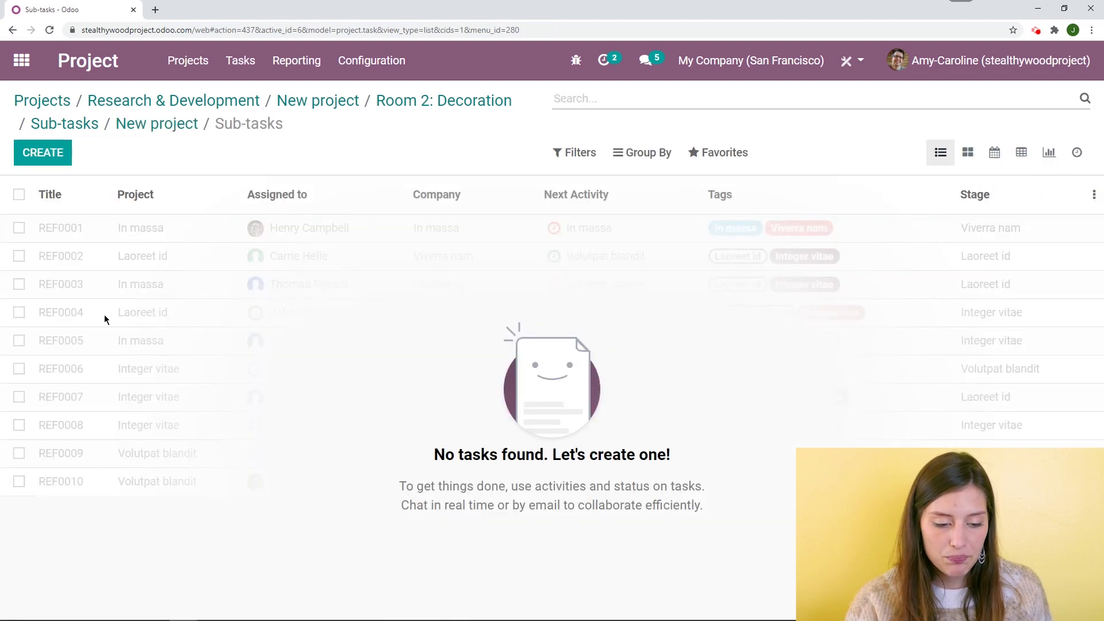
click(45, 154)
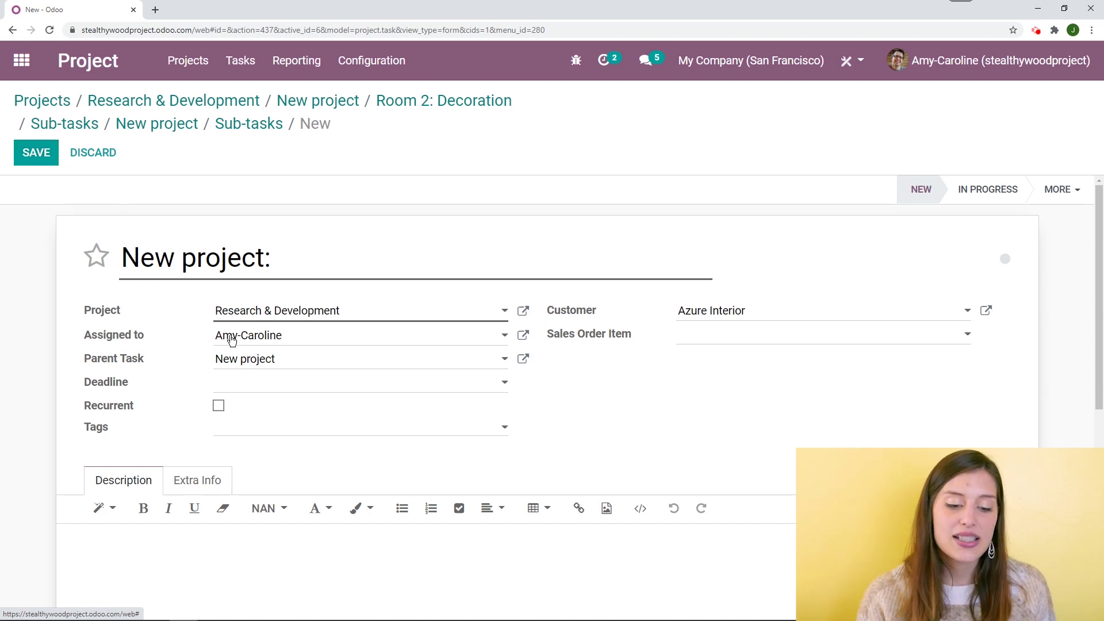
click(371, 254)
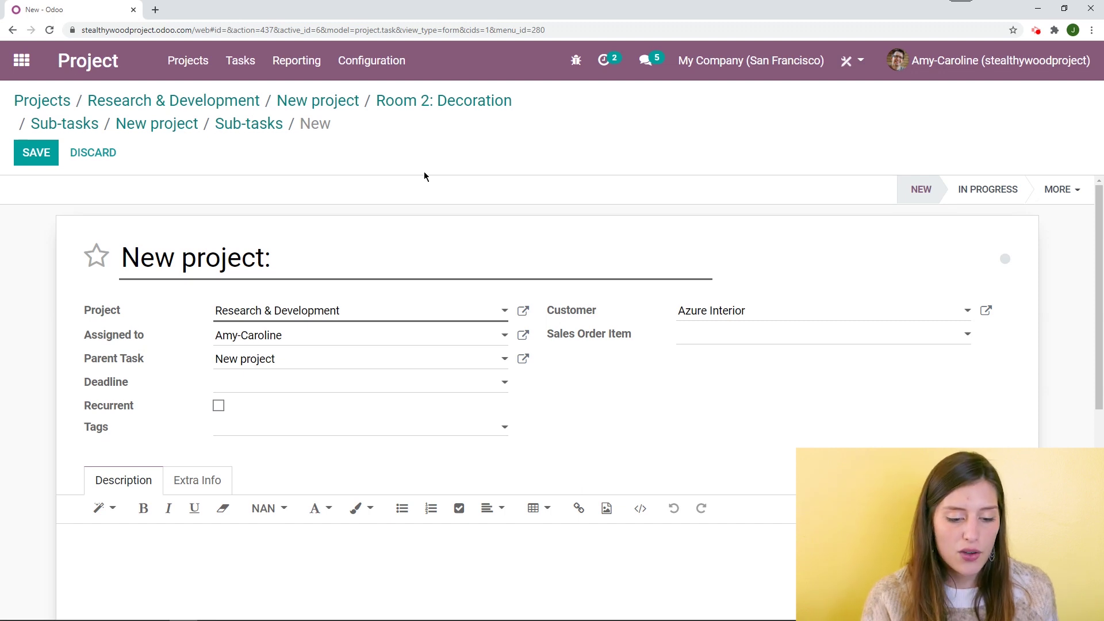
text(1)
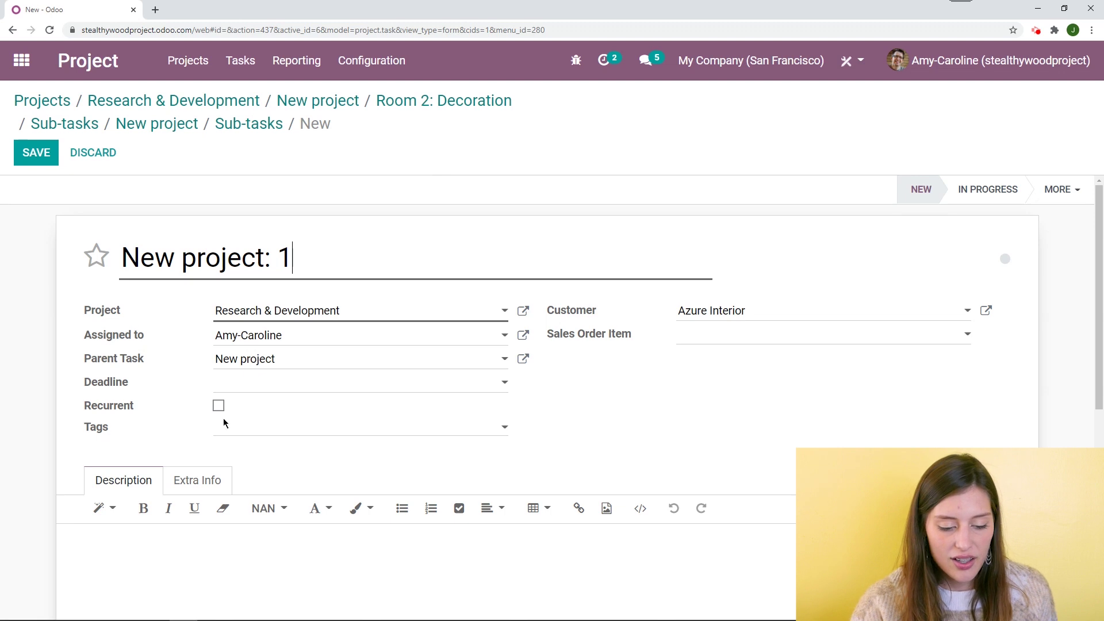
click(36, 156)
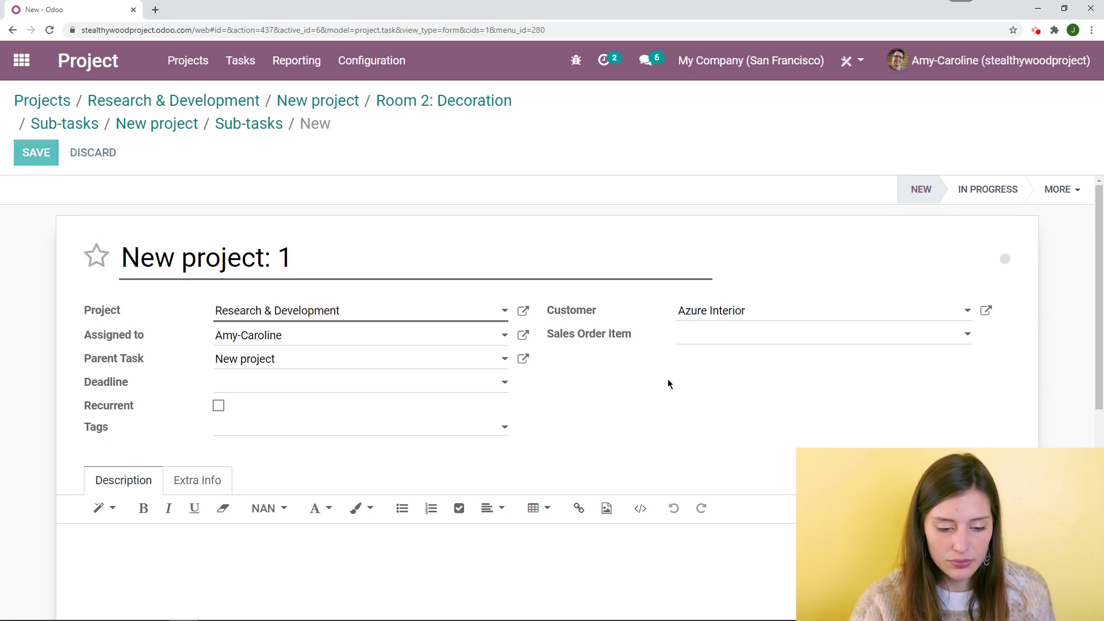
click(260, 131)
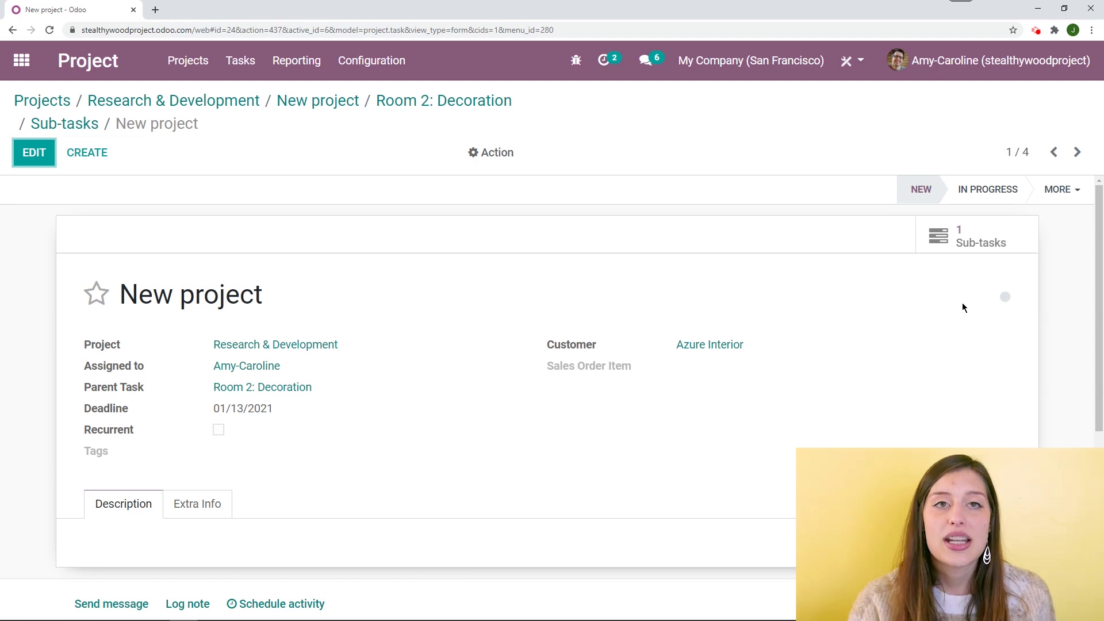
click(961, 238)
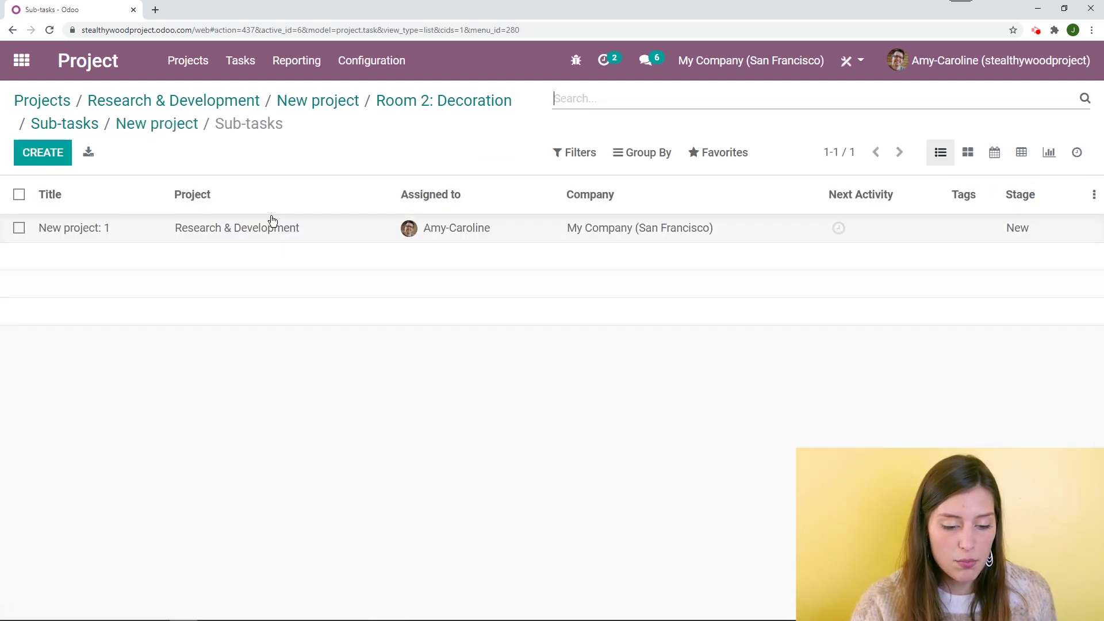
click(278, 238)
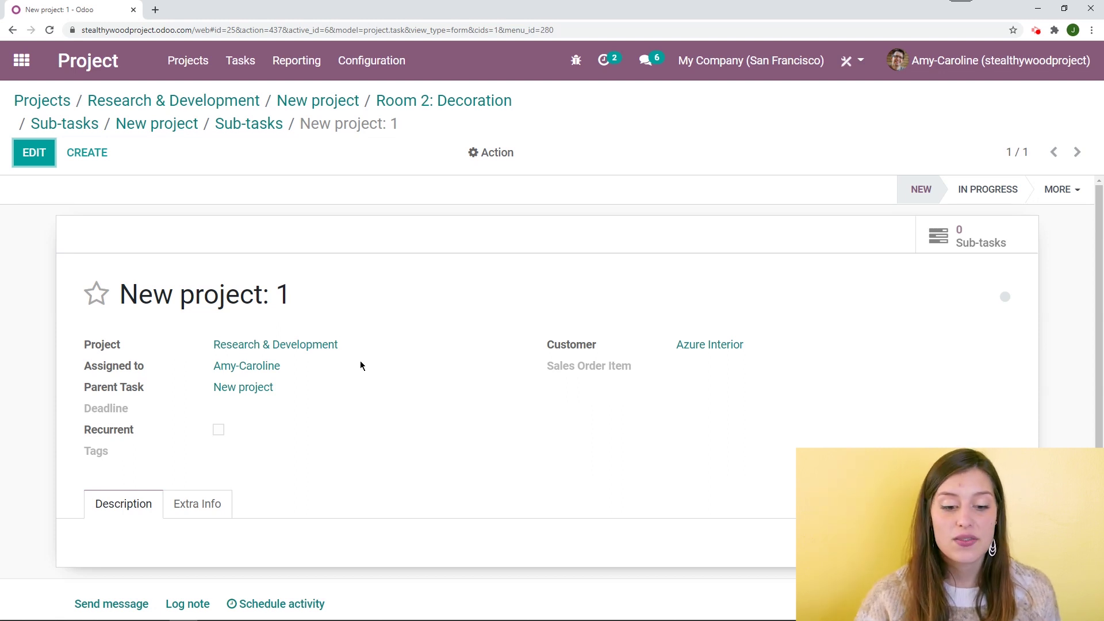
Set Research & Development's Sub-task Project to Customization and save the project
click(367, 62)
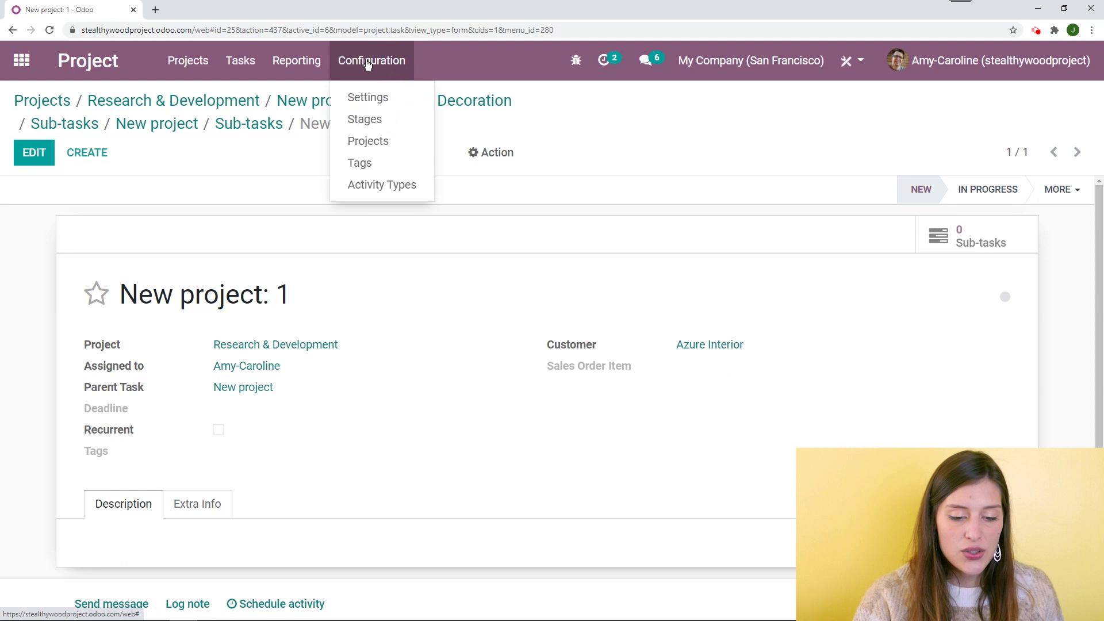
click(380, 141)
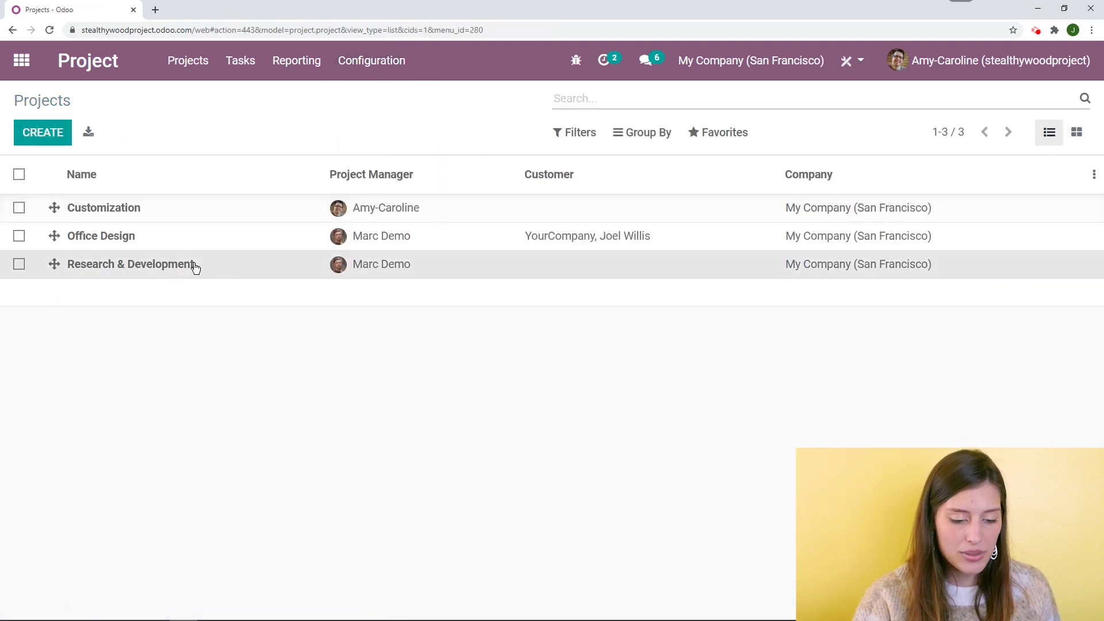
click(196, 266)
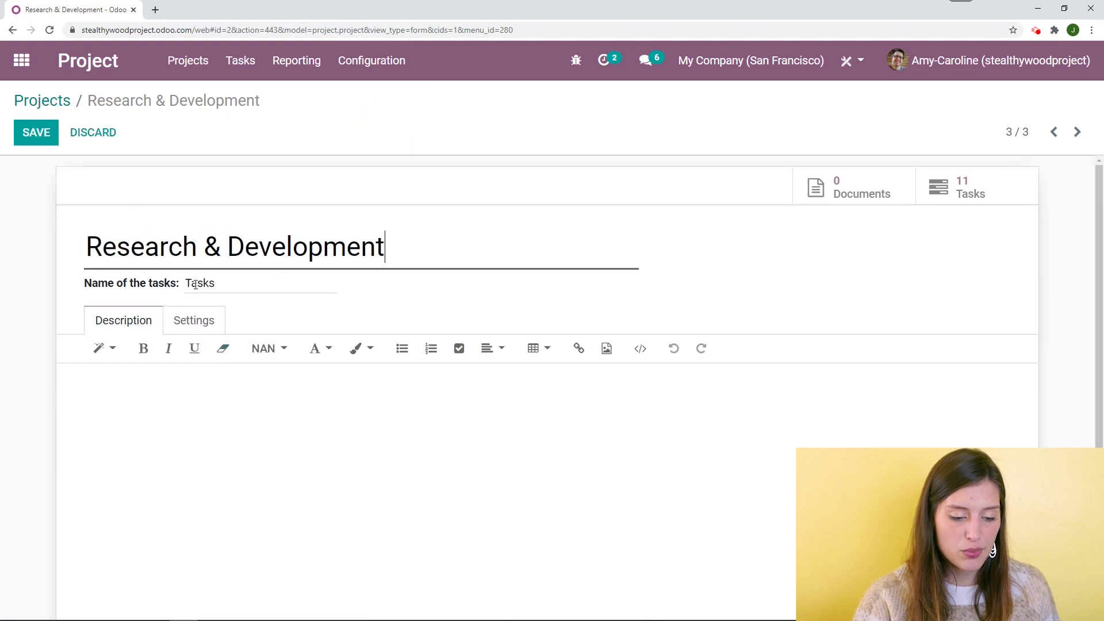
click(202, 322)
scroll(219, 339, down, 2)
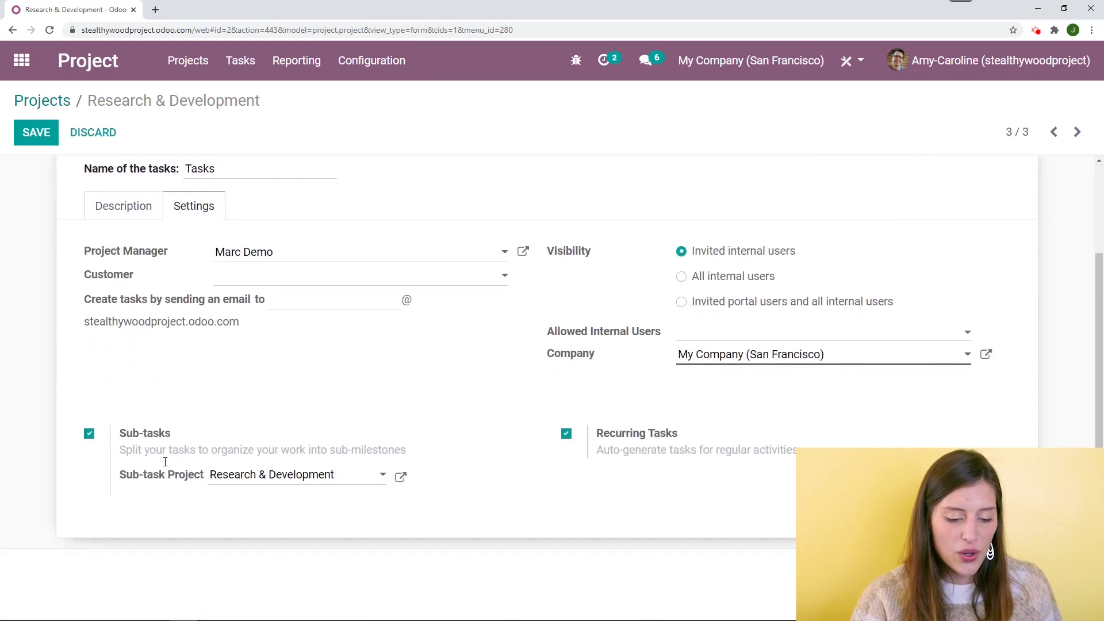
click(287, 476)
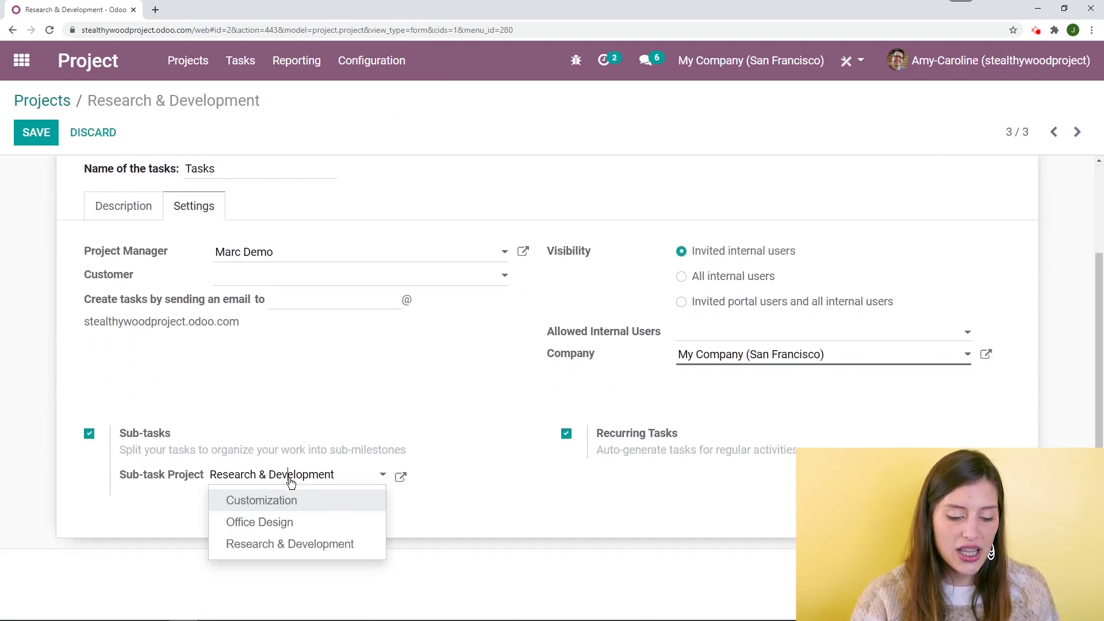
click(322, 505)
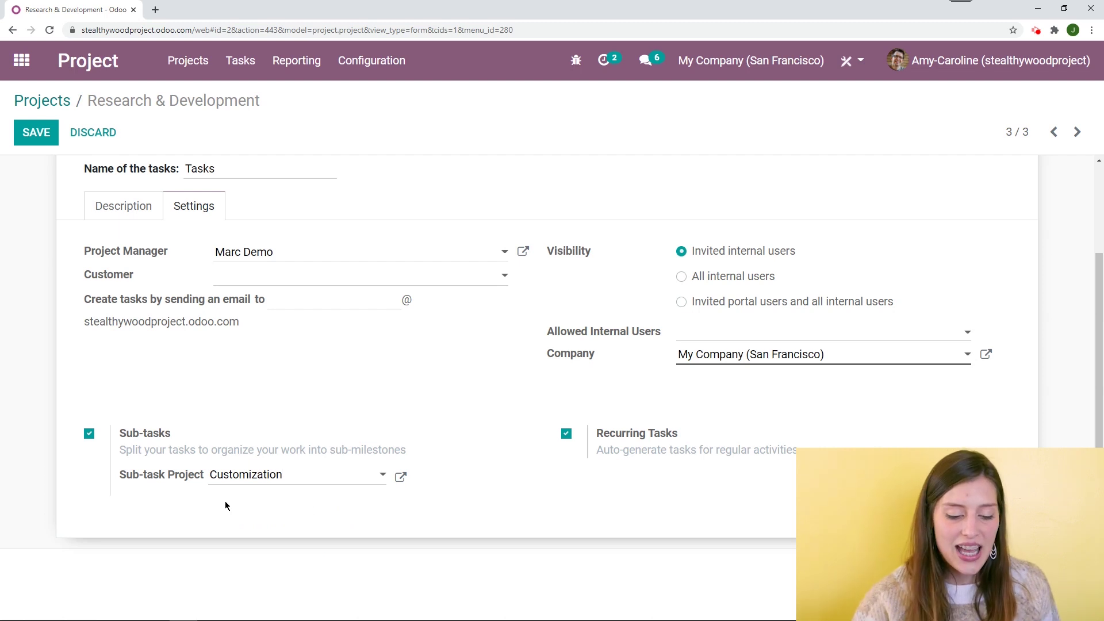
click(34, 137)
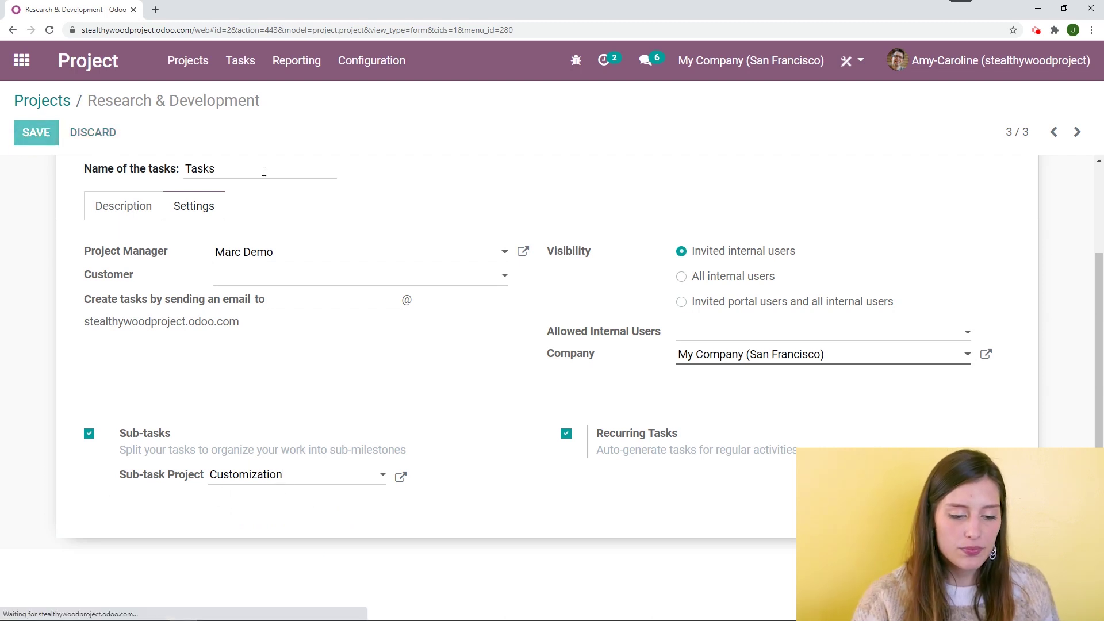
Create and save sub-task 'New project: 1:' under New project: 1, then return to the board
click(206, 72)
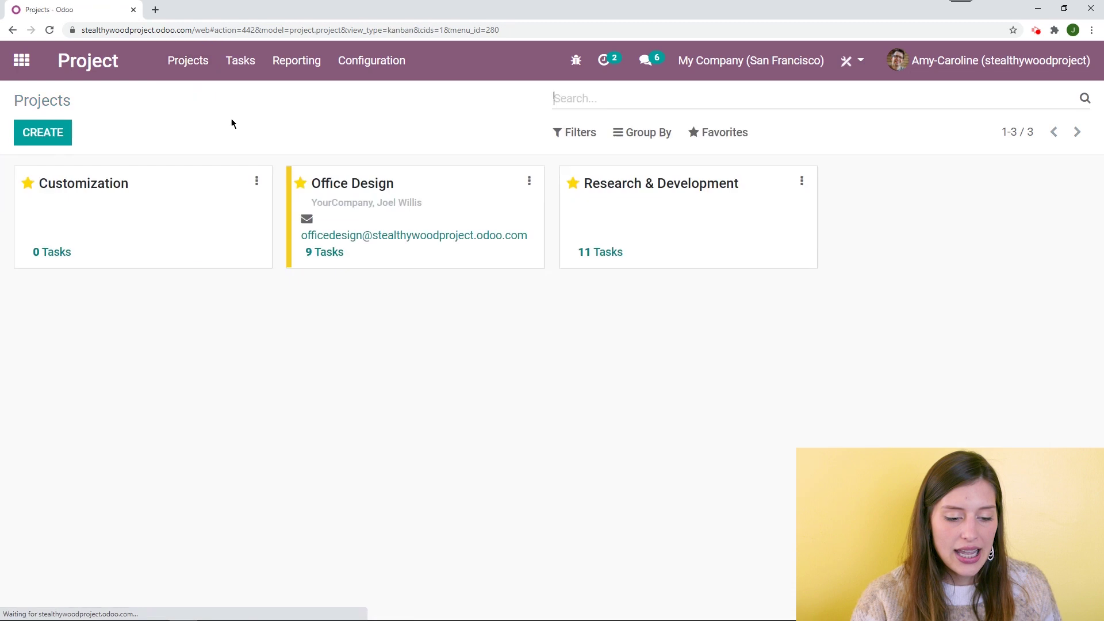
click(634, 247)
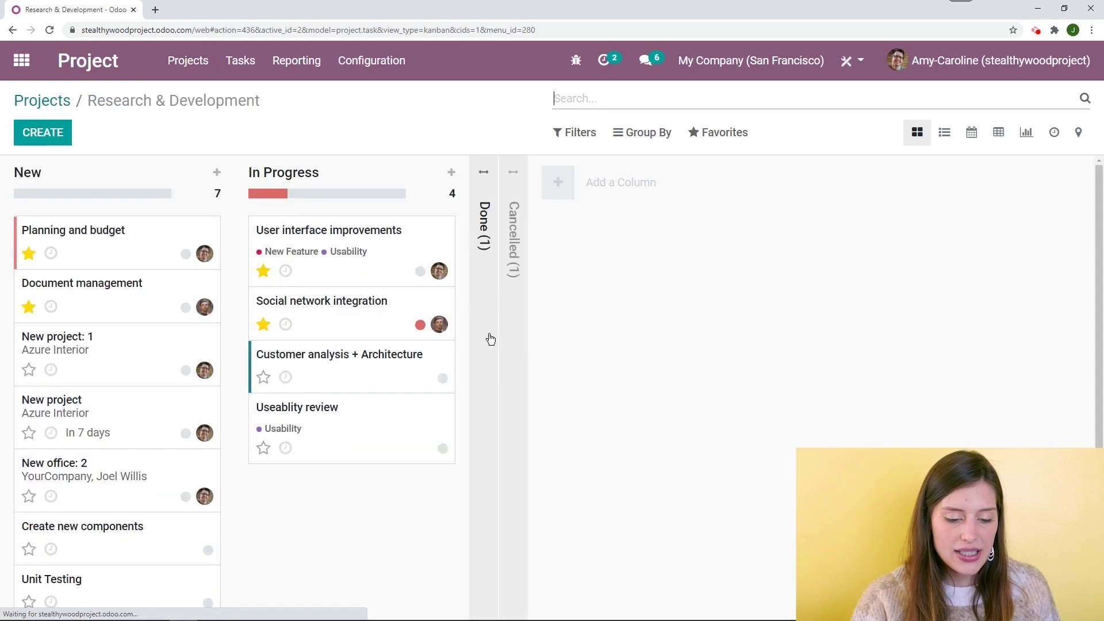
scroll(123, 365, down, 1)
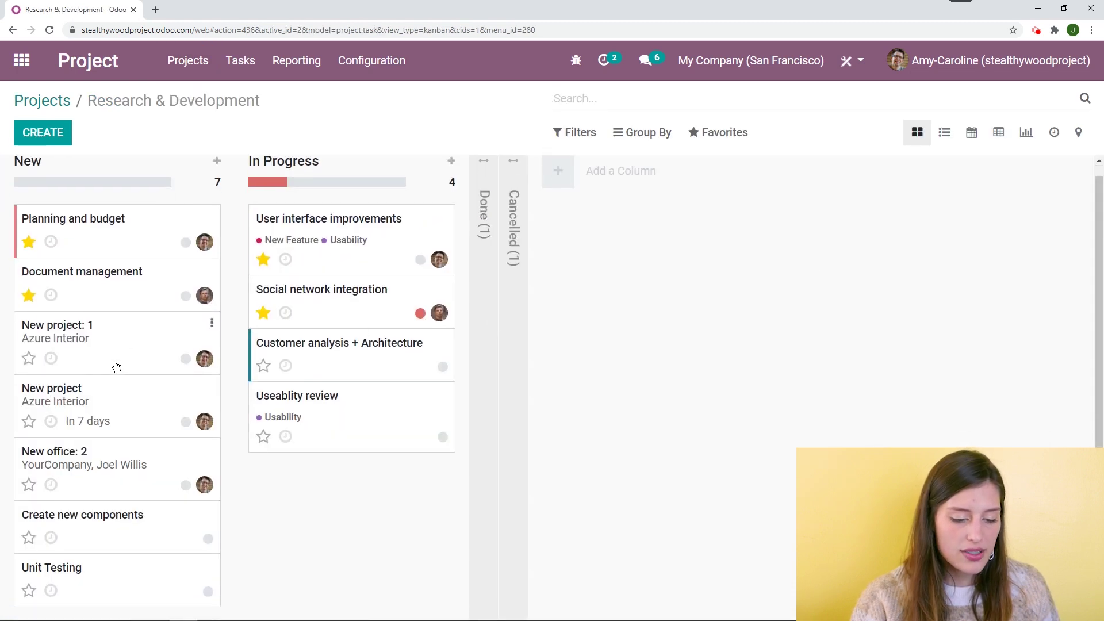
click(133, 342)
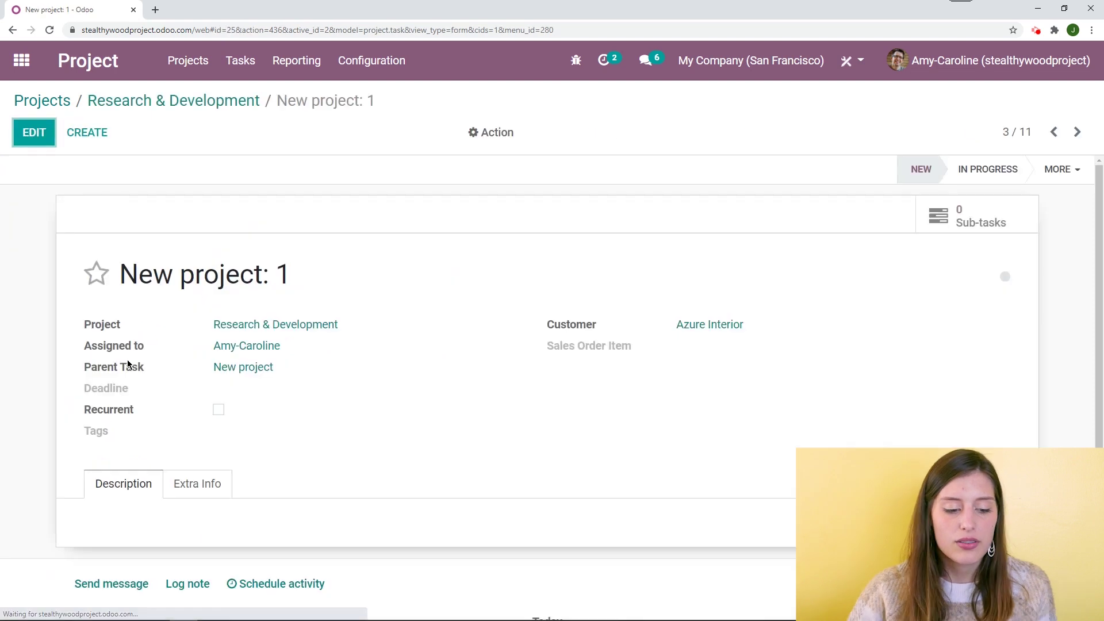
click(973, 223)
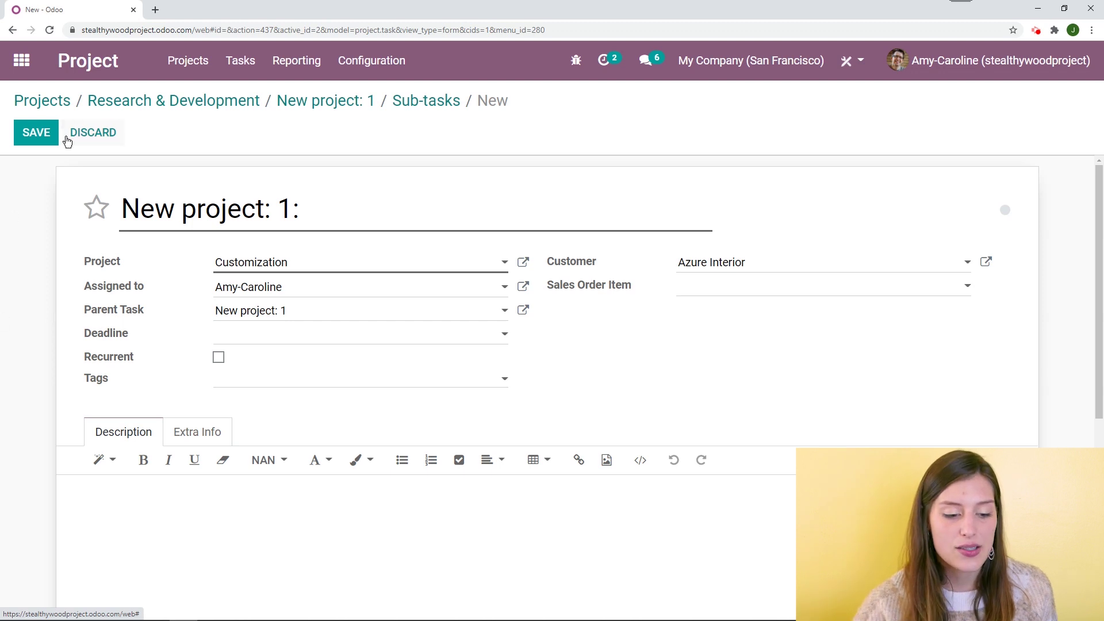
click(38, 132)
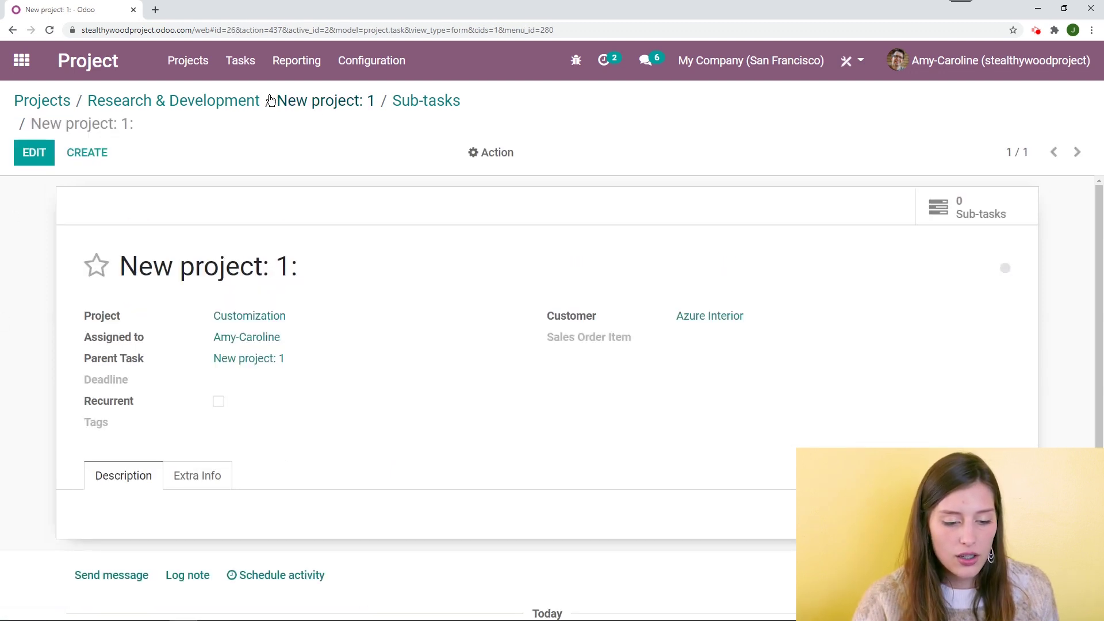
click(215, 103)
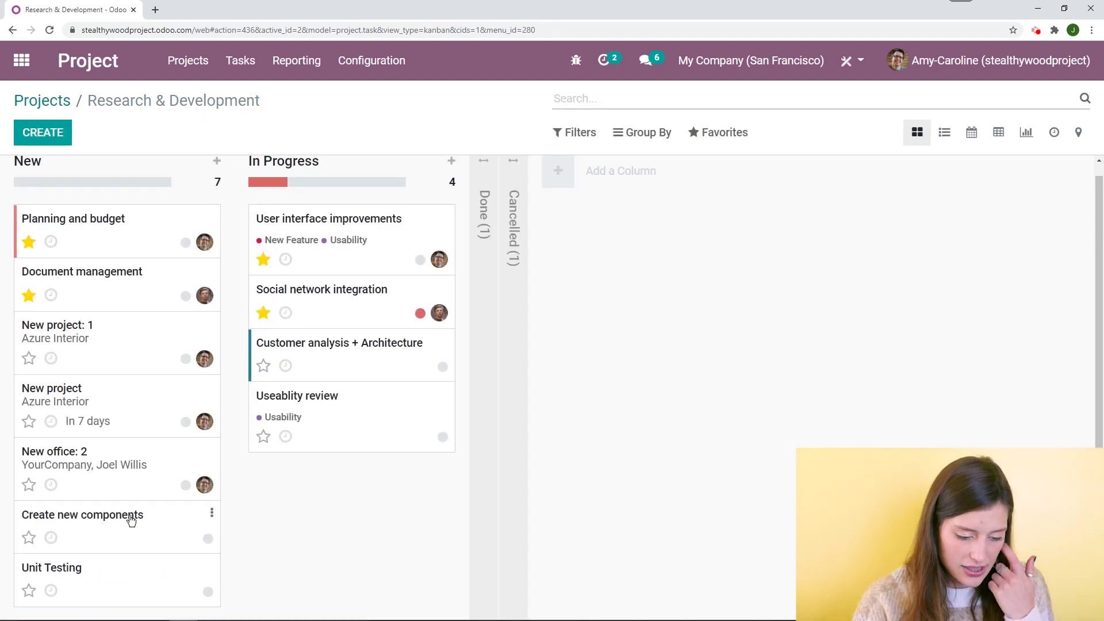
scroll(132, 544, up, 1)
click(132, 544)
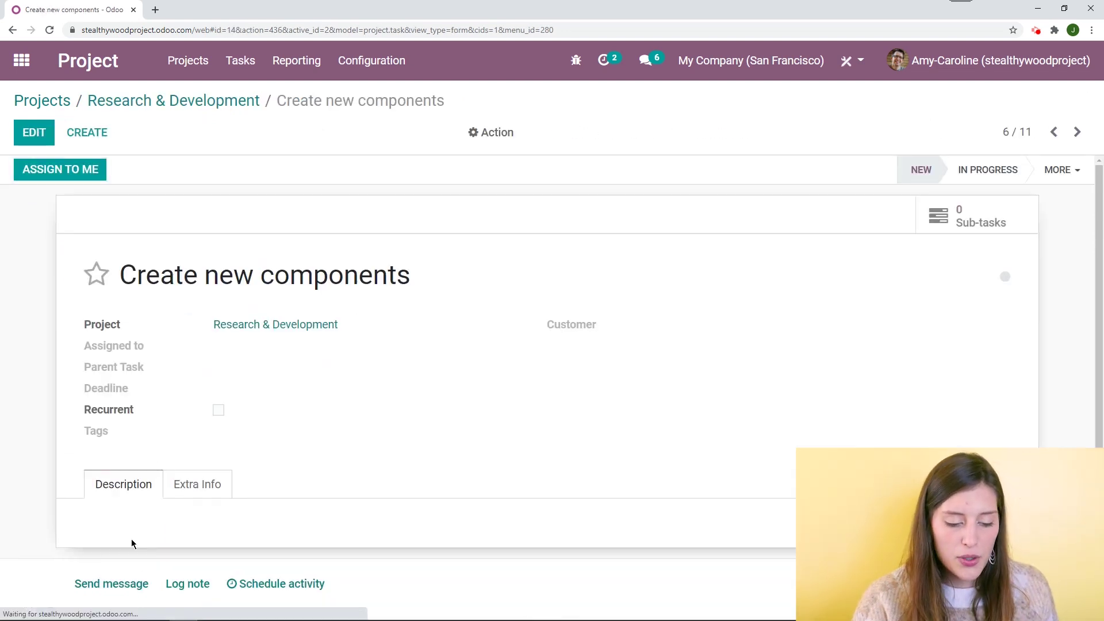
click(49, 141)
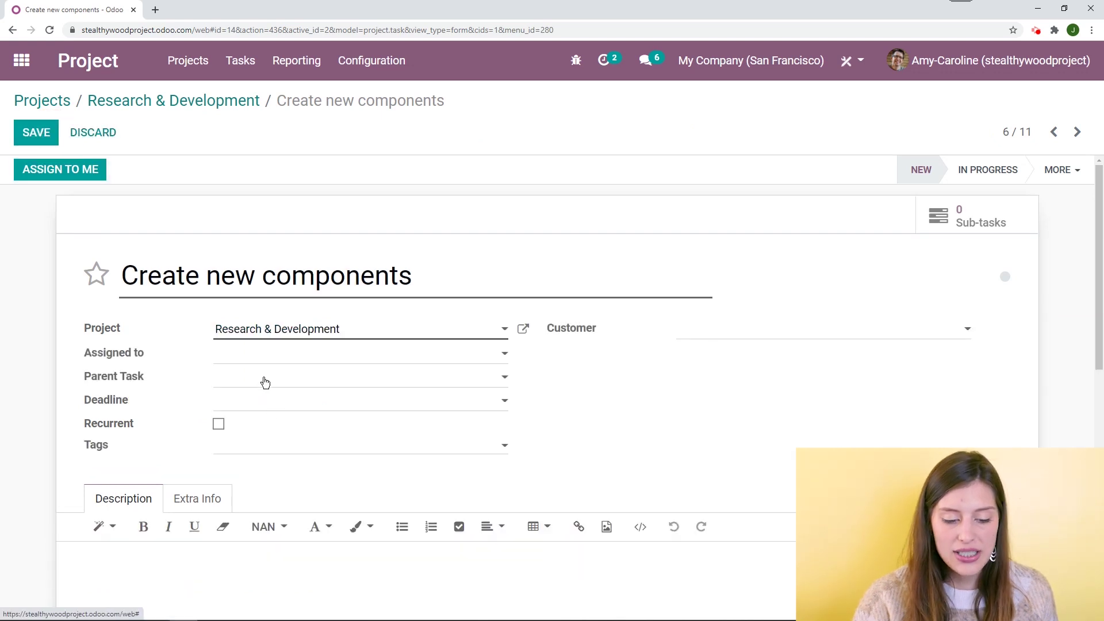
click(264, 380)
scroll(271, 380, down, 1)
click(281, 330)
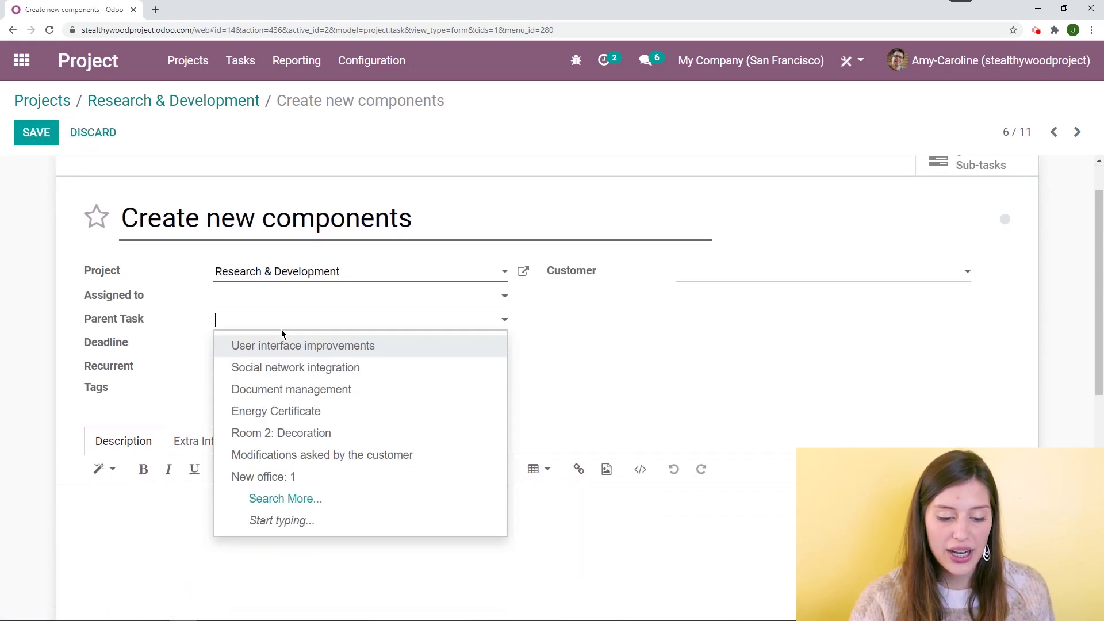
click(334, 391)
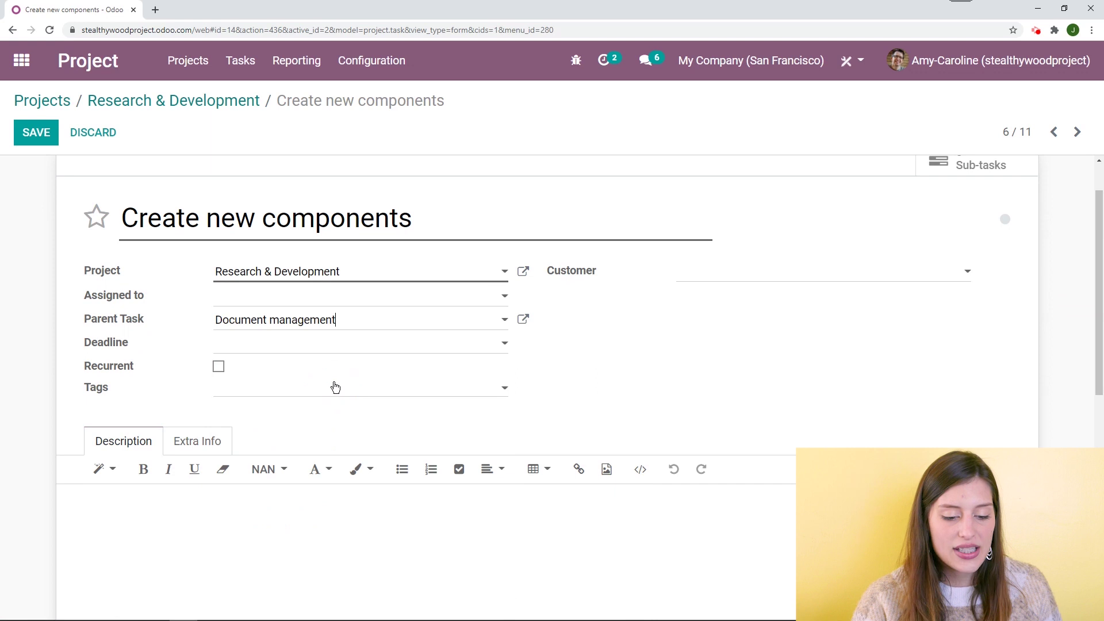
click(46, 138)
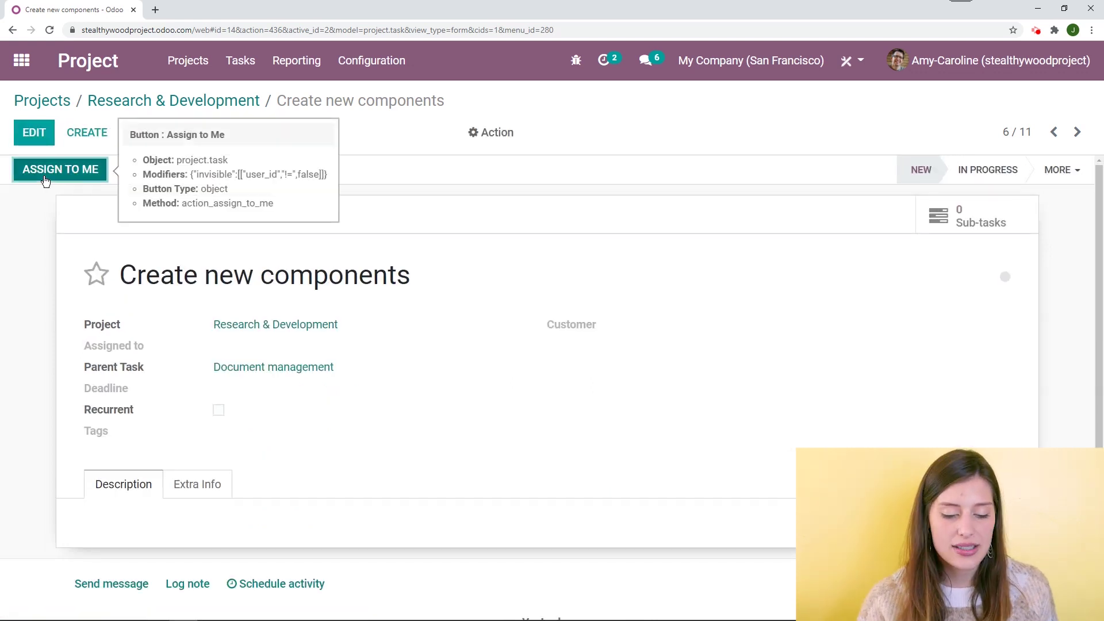
click(35, 141)
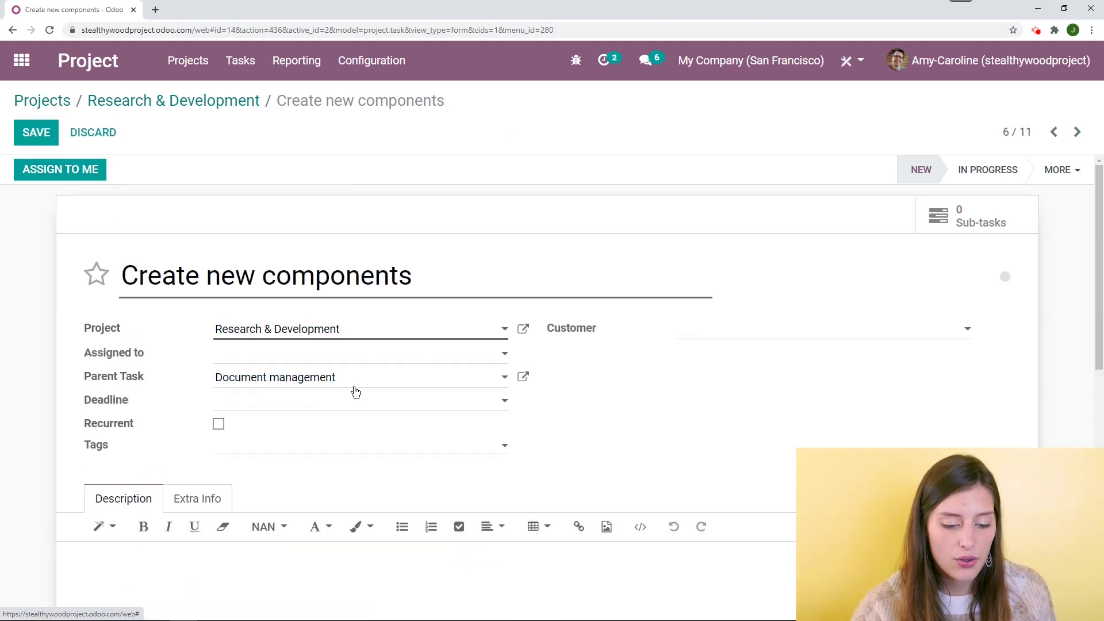
click(94, 379)
key(BackSpace)
click(2, 324)
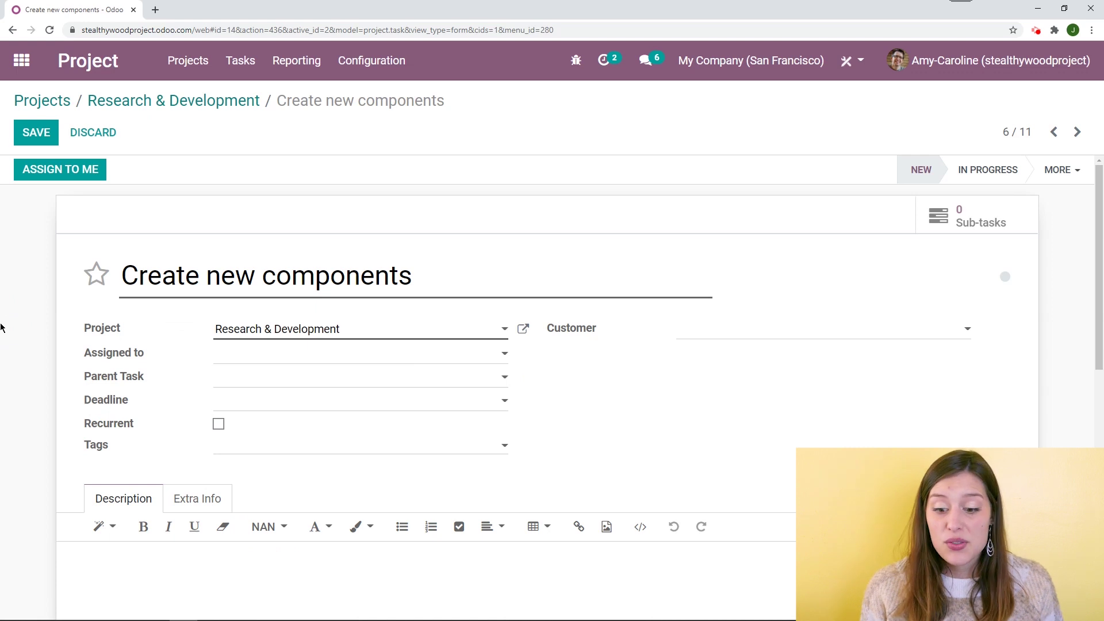
click(36, 132)
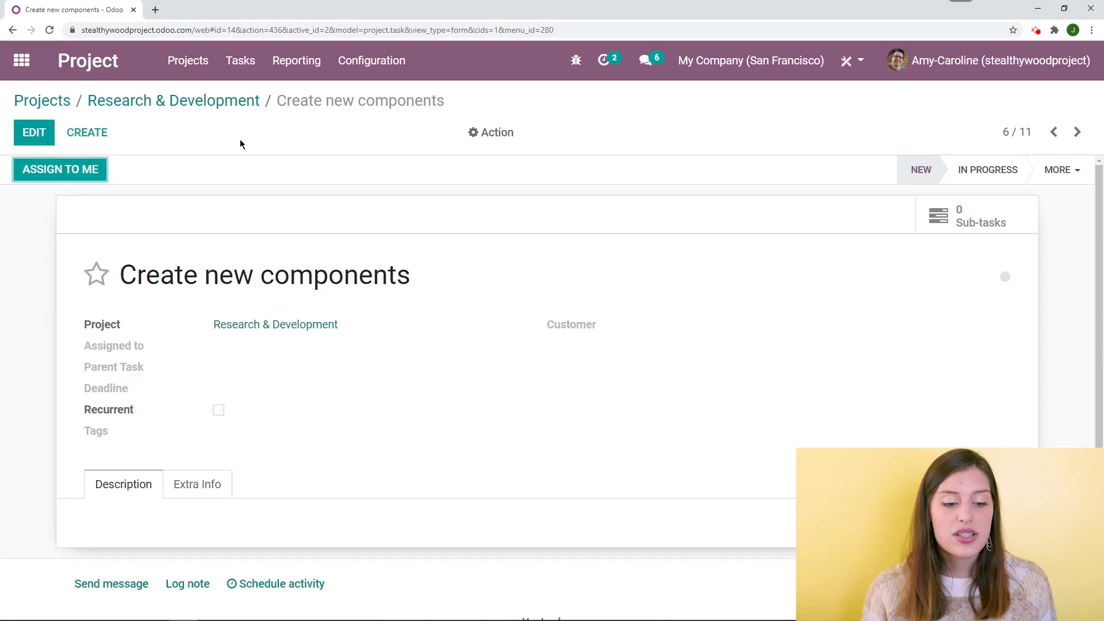
click(210, 99)
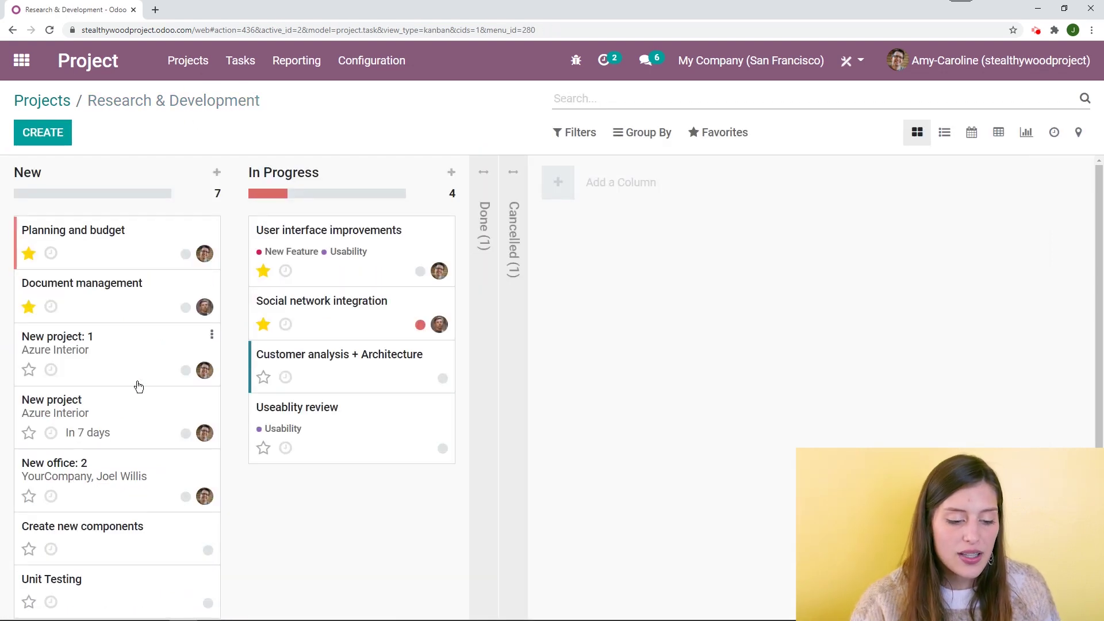
Reassign sub-task New project: 1 to another user and save it
click(142, 420)
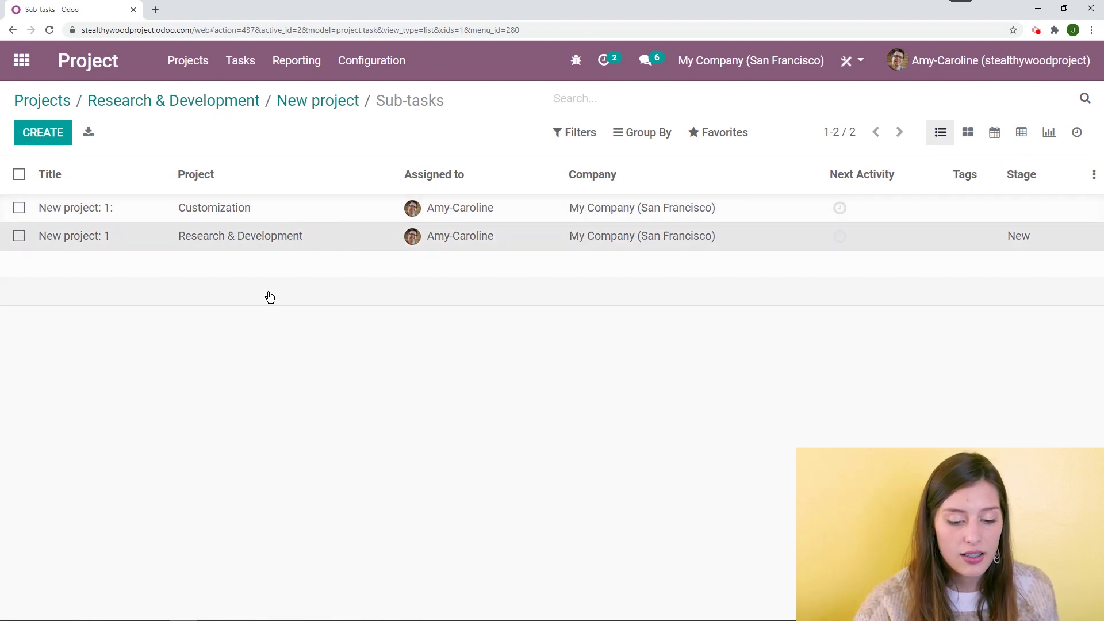
click(88, 232)
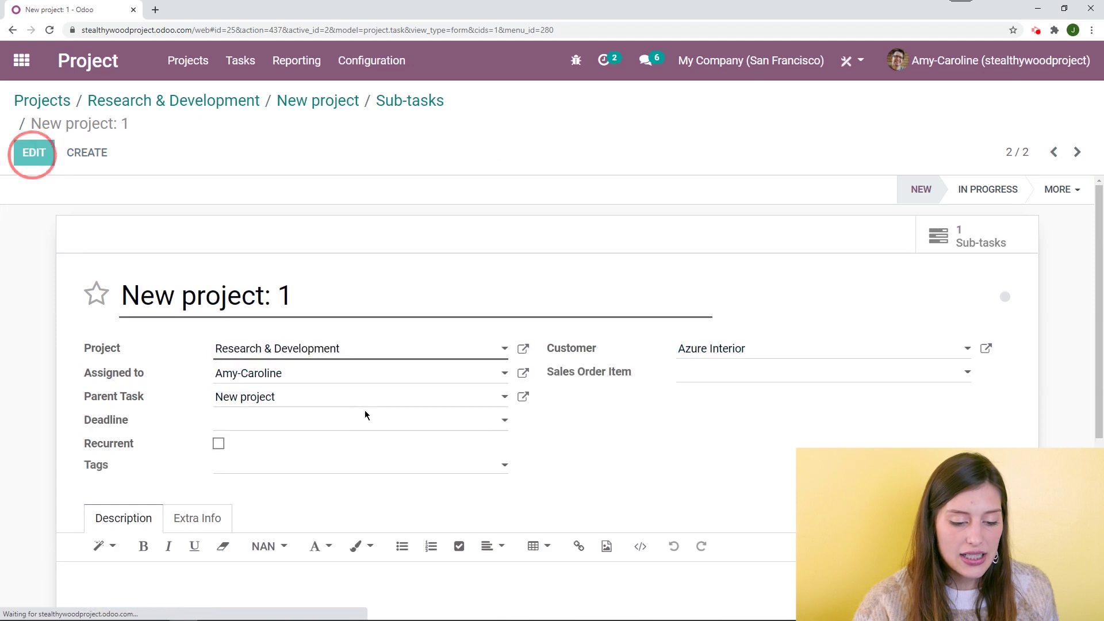
click(311, 376)
click(292, 421)
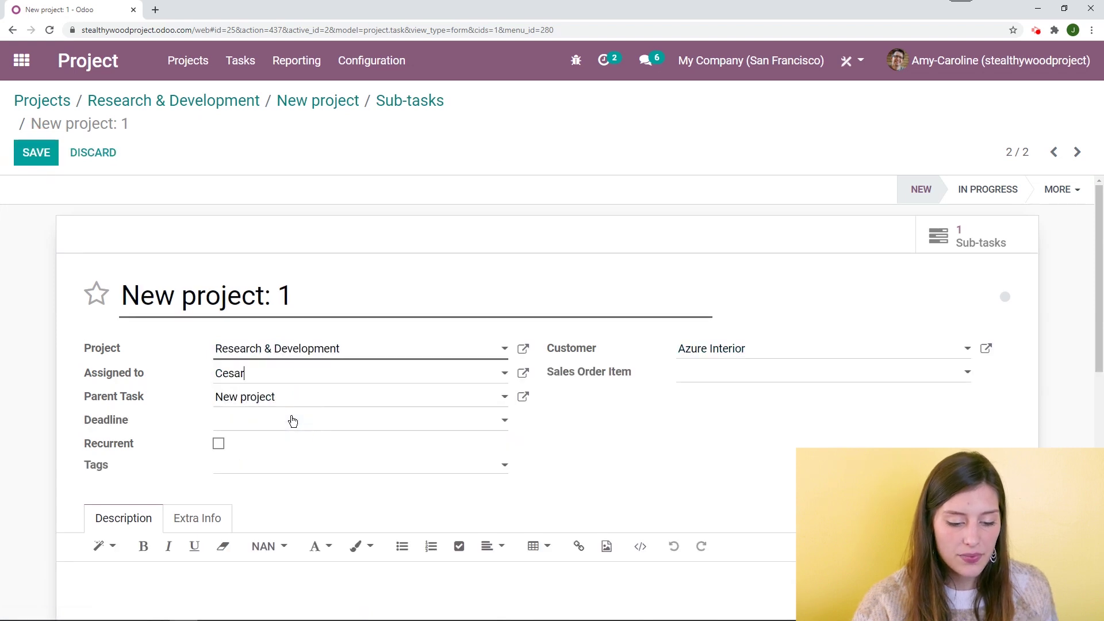
click(42, 153)
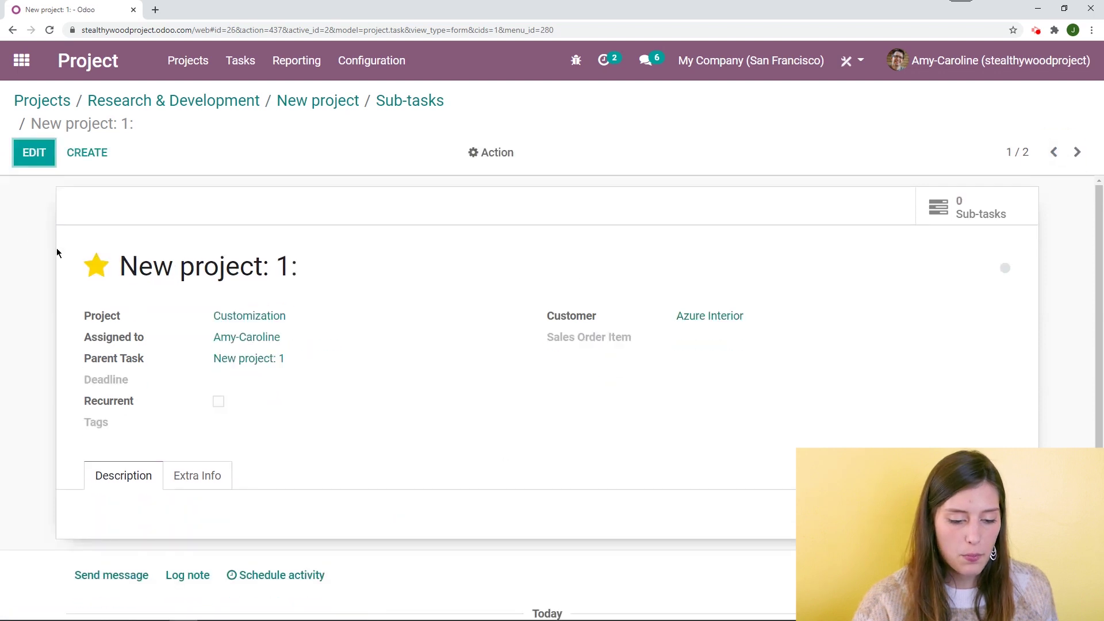
Assign the nested sub-task New project: 1: to a third user and save it
click(34, 153)
click(303, 385)
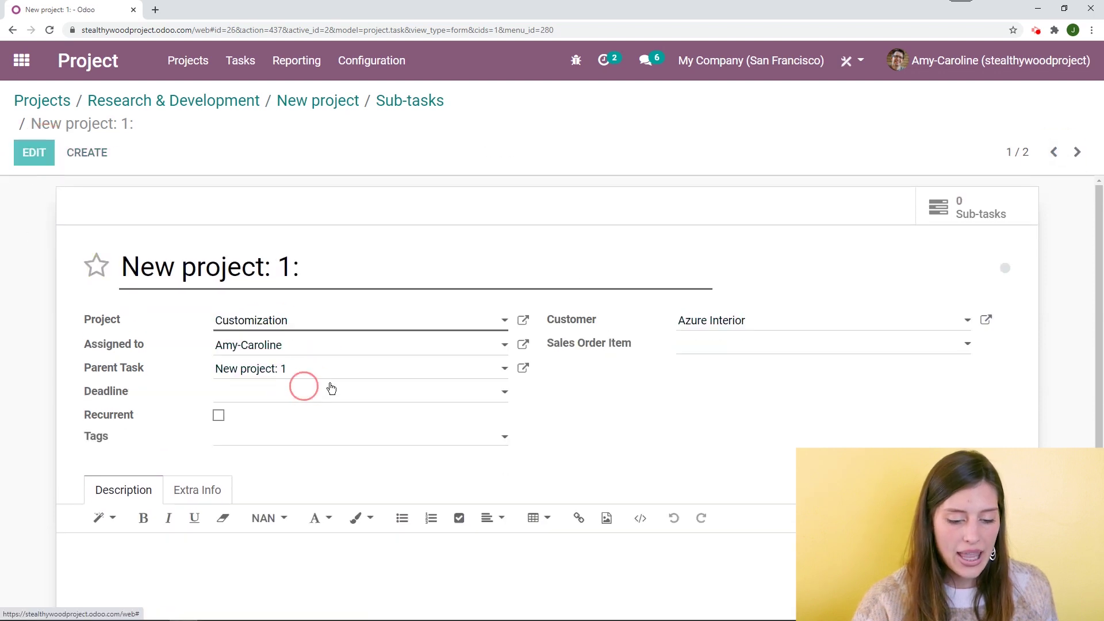
click(301, 346)
click(289, 438)
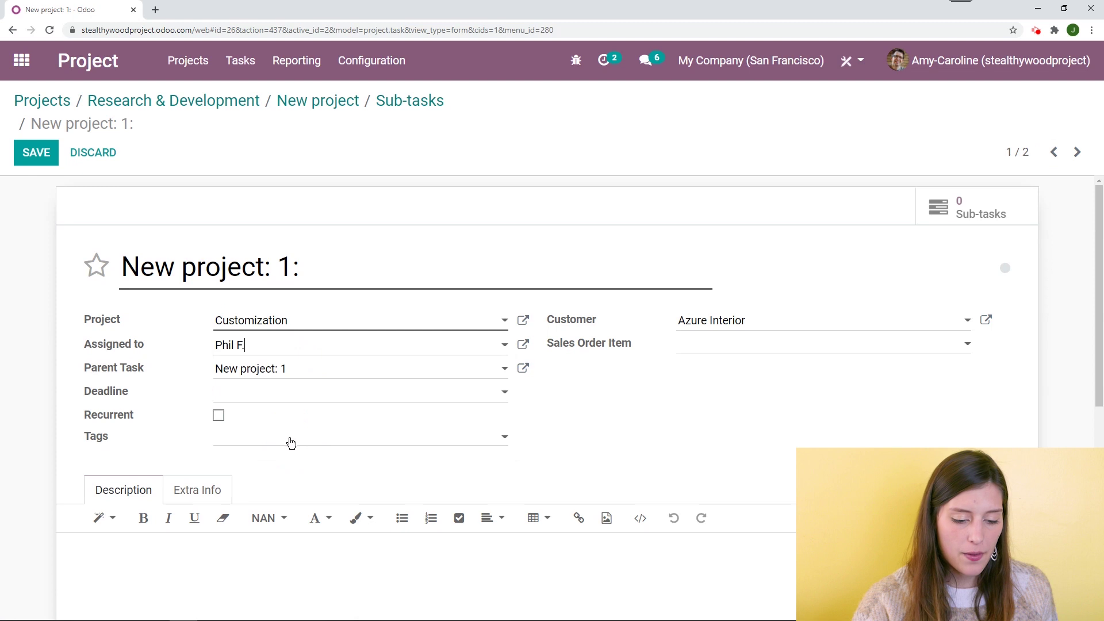
click(35, 152)
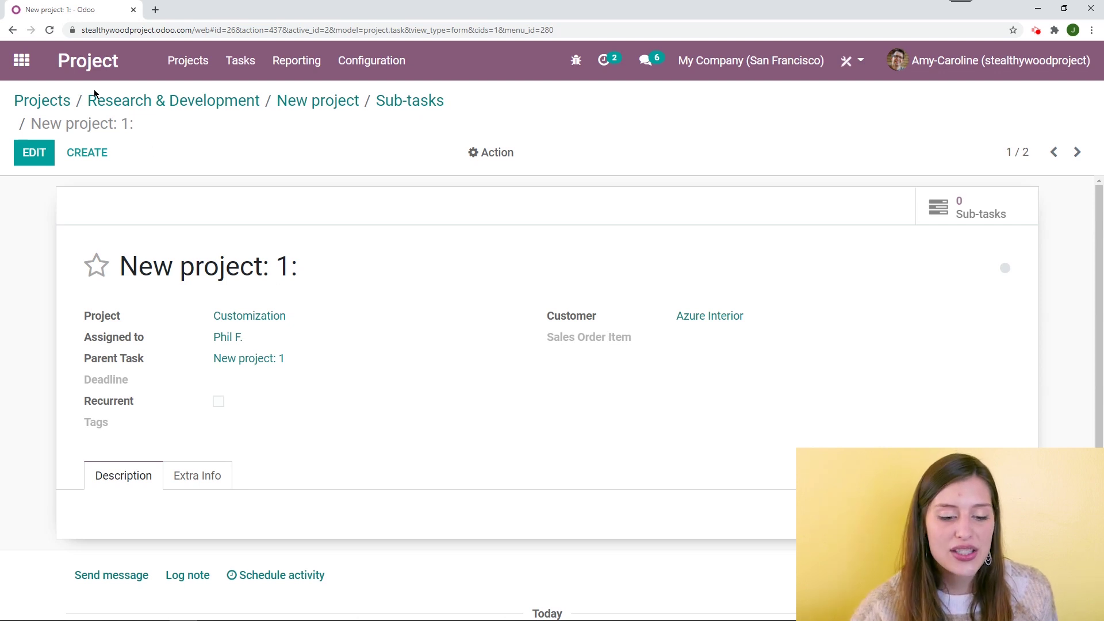
click(371, 61)
Check the project settings, then open the Research & Development task board
click(380, 101)
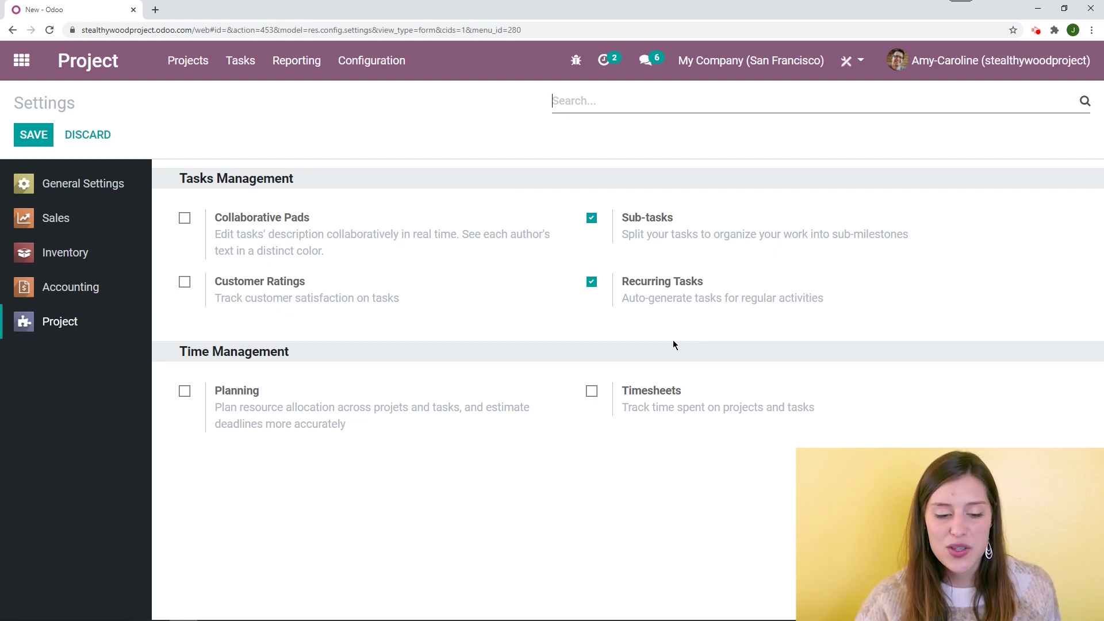
click(88, 60)
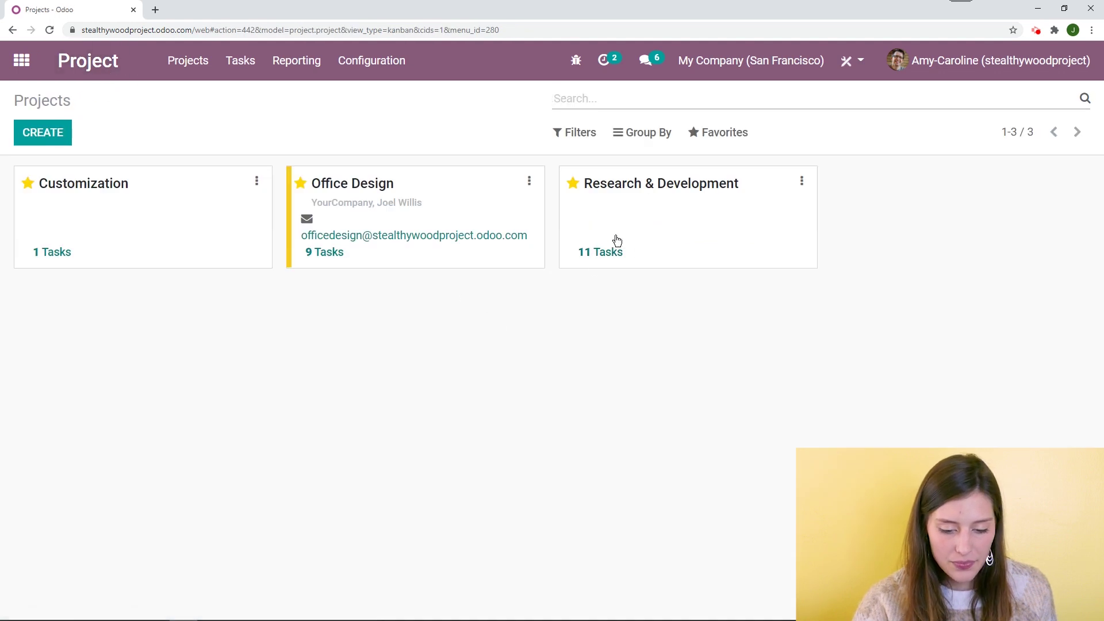
click(621, 244)
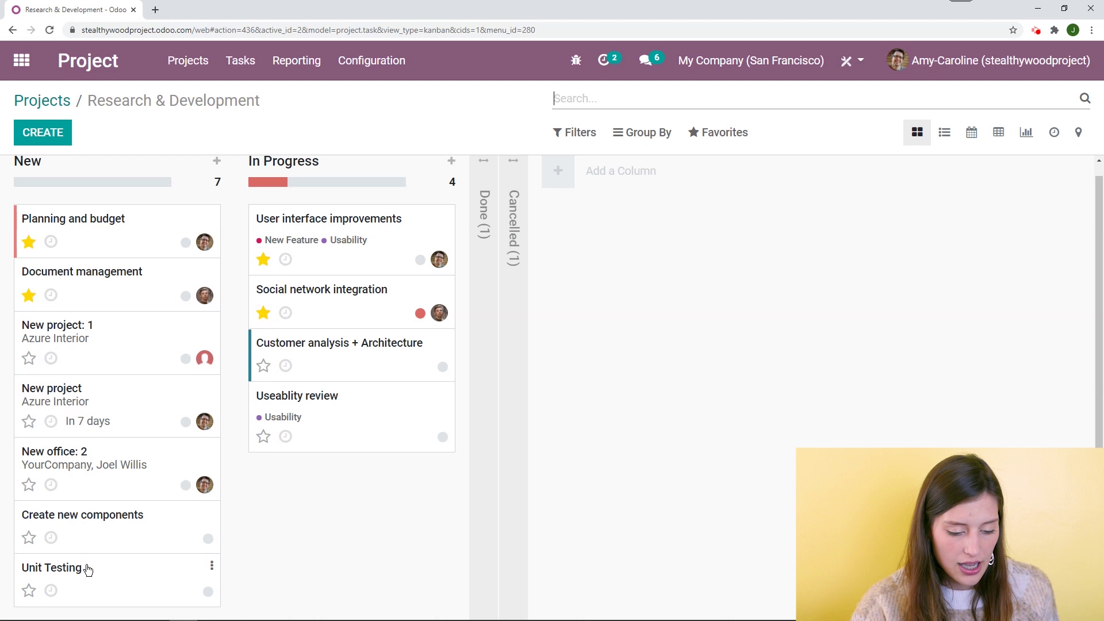
Open the Unit Testing task for editing, mark it Recurrent and show its recurrence settings
click(108, 580)
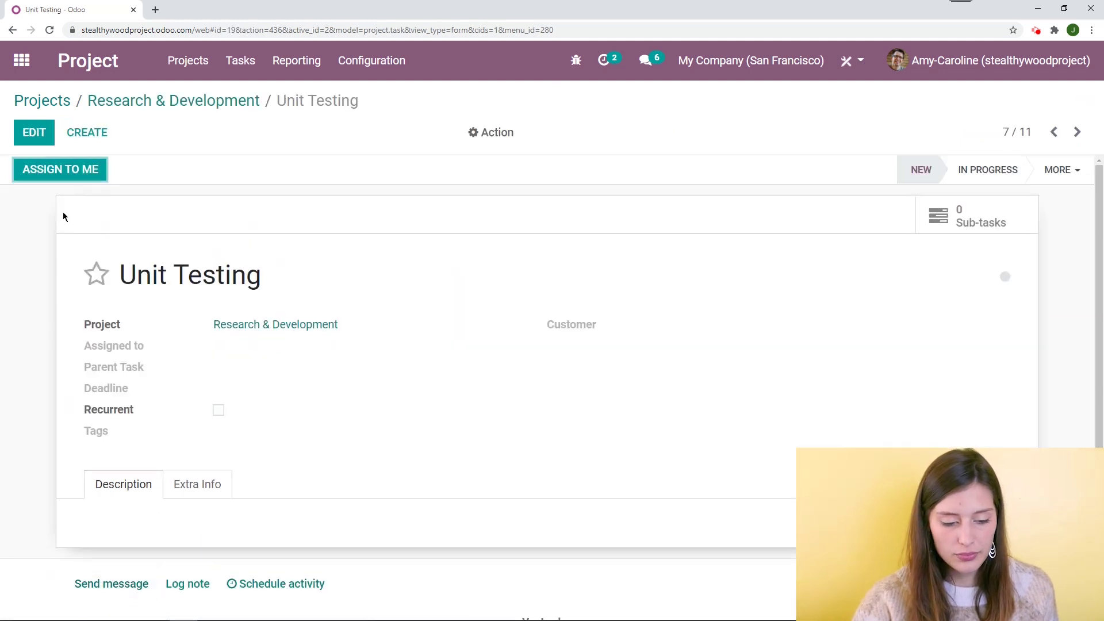
click(32, 141)
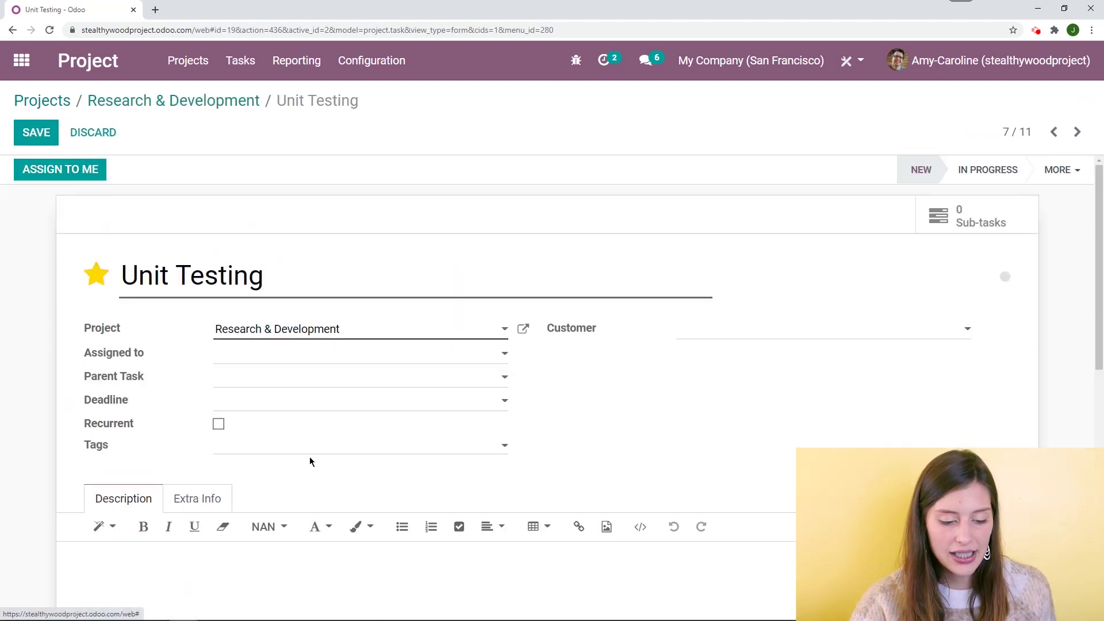
scroll(133, 432, down, 3)
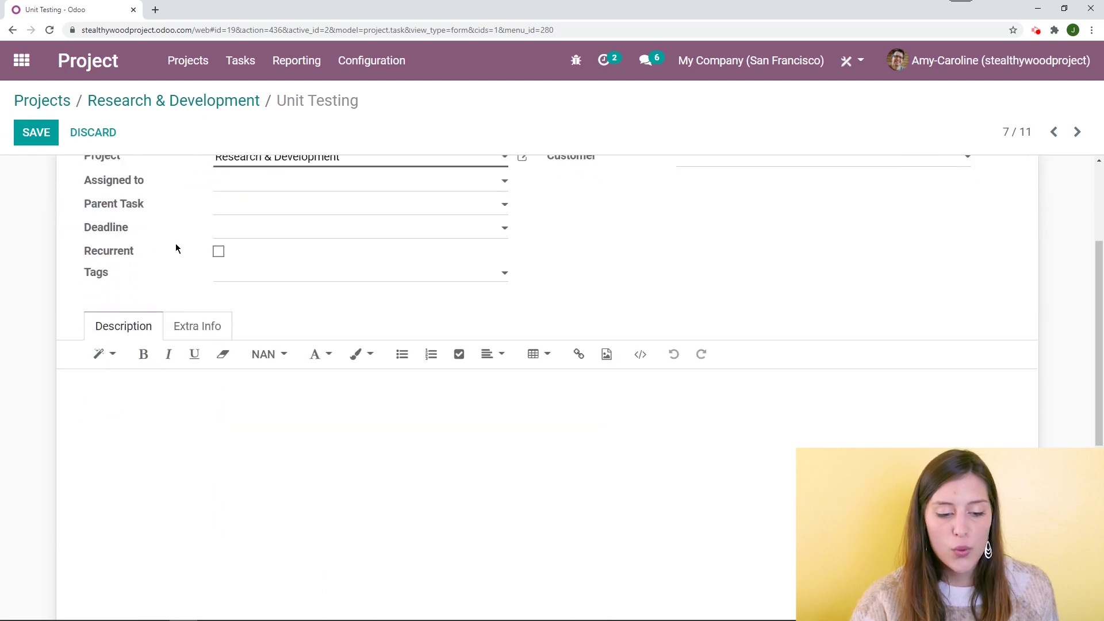
click(219, 252)
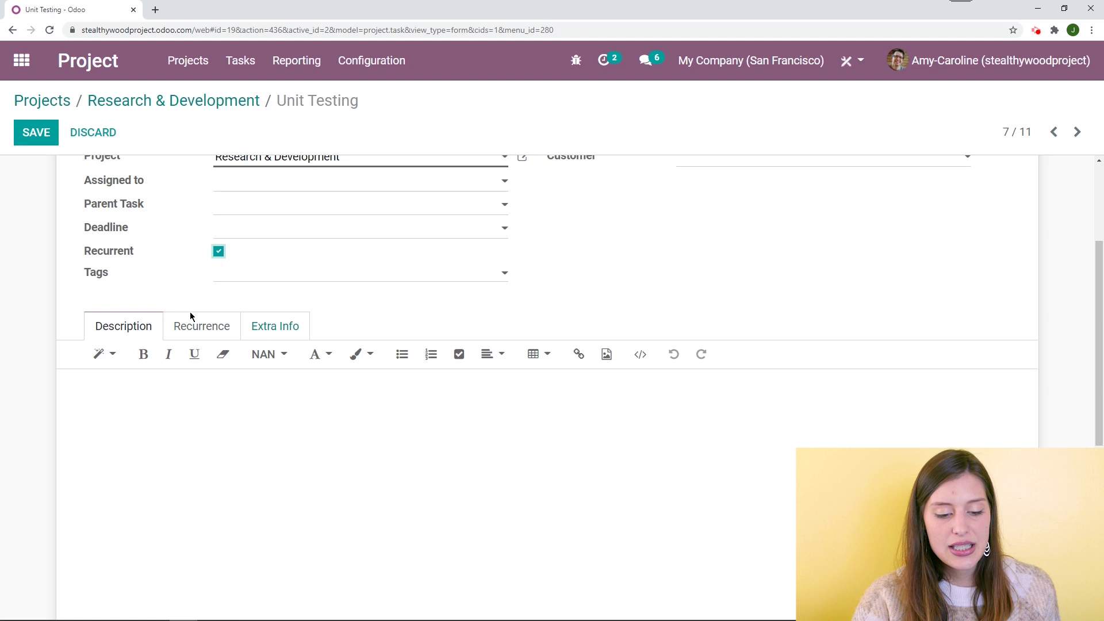
click(205, 328)
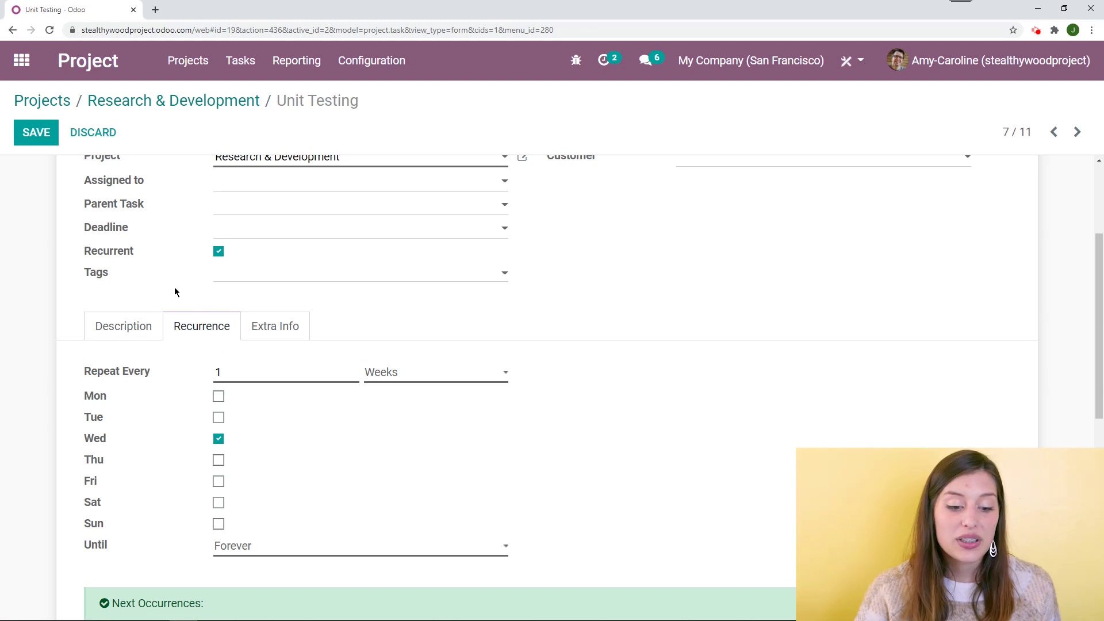
Keep the recurrence at every 1 week on Wednesday and set it to repeat forever
scroll(138, 319, down, 1)
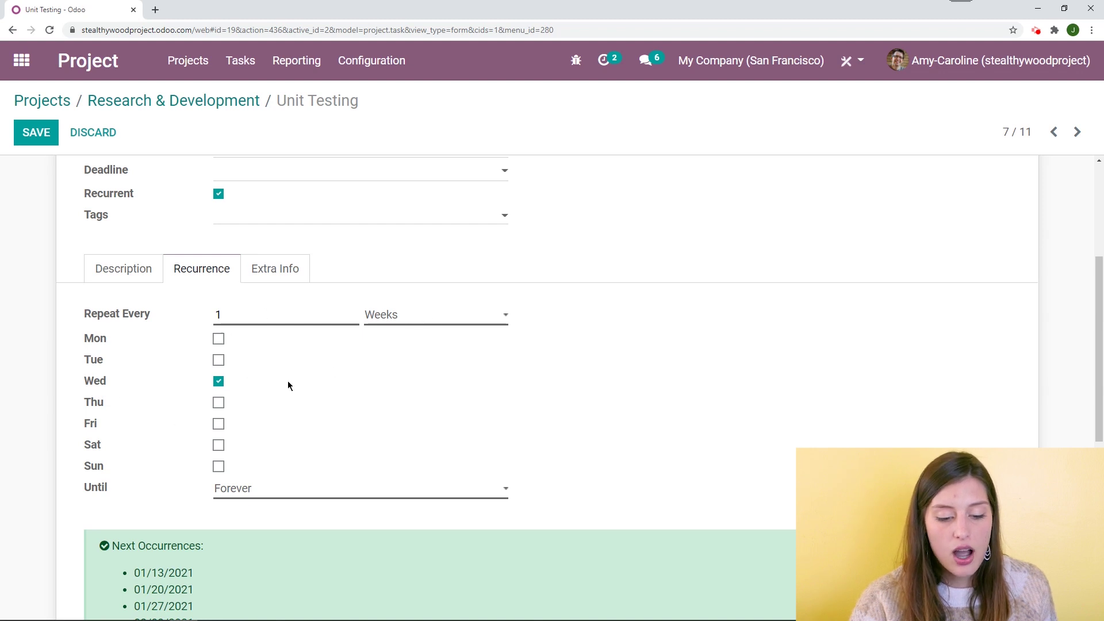
scroll(150, 454, down, 2)
click(316, 379)
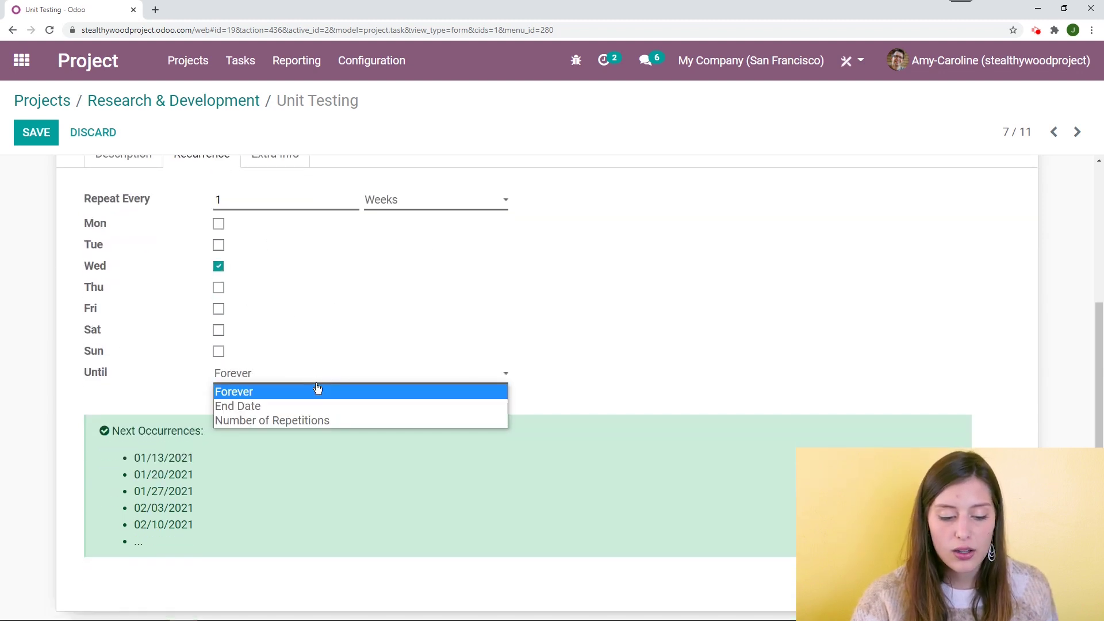
click(321, 406)
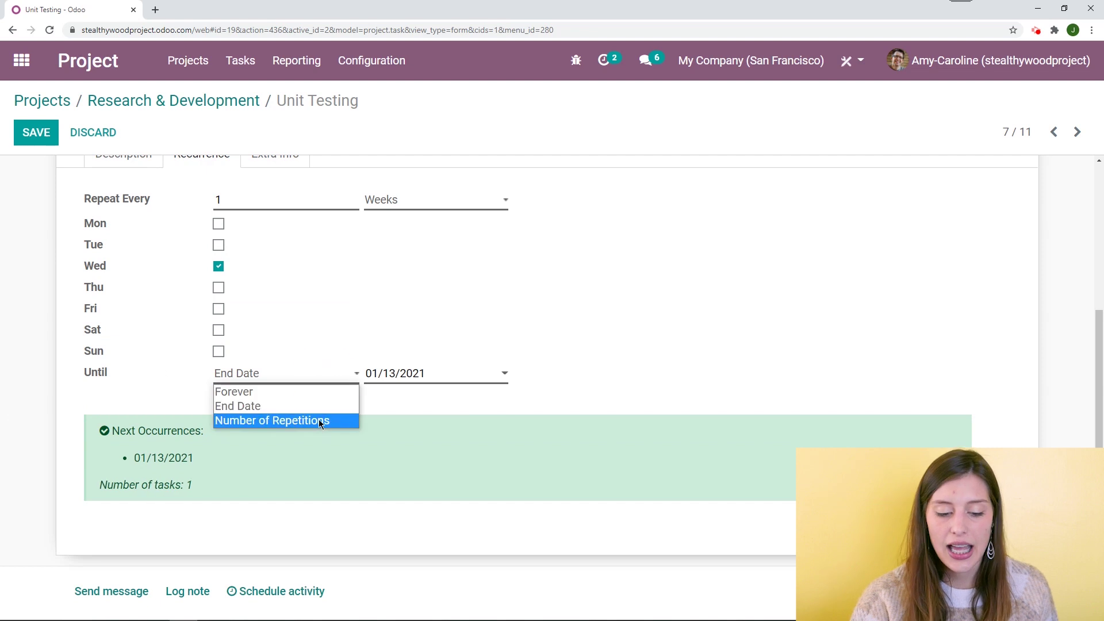
click(318, 420)
click(316, 380)
click(312, 392)
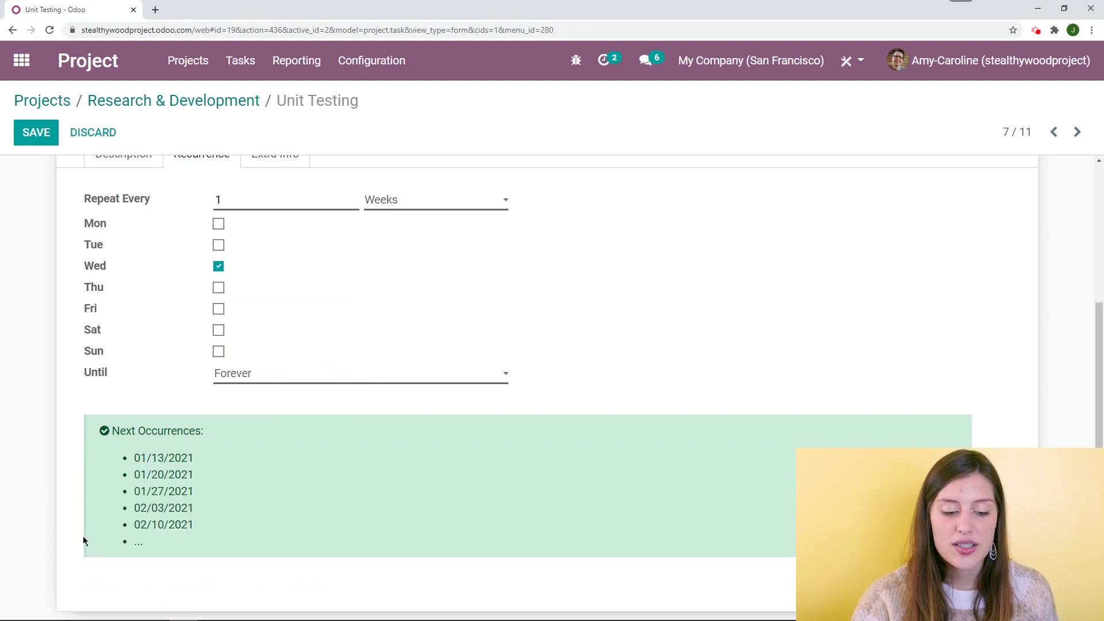
scroll(143, 423, up, 5)
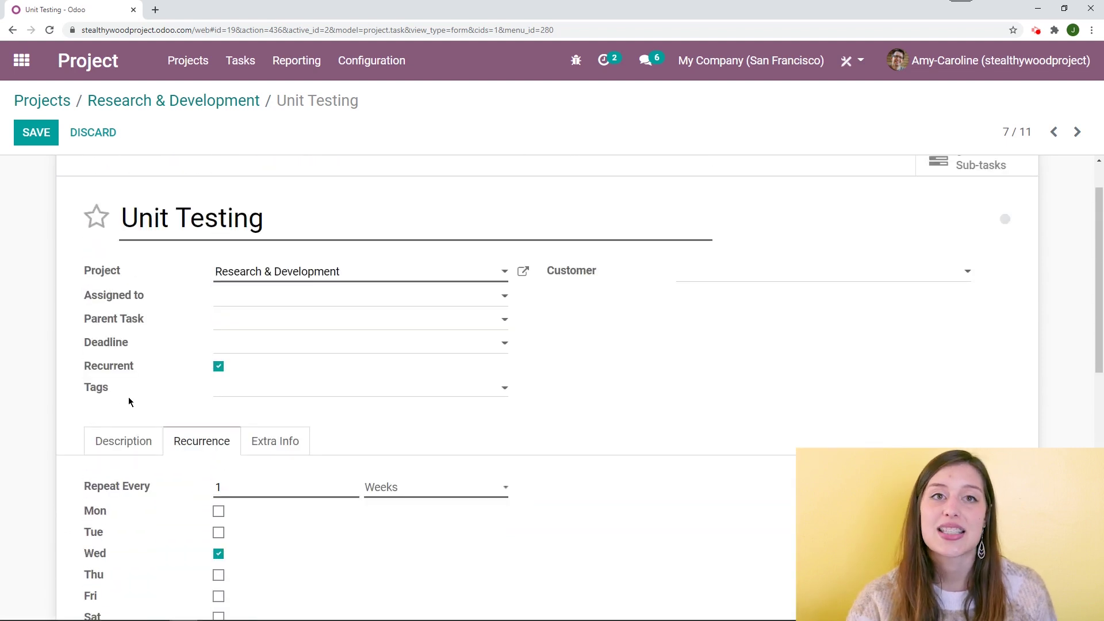
scroll(208, 405, down, 4)
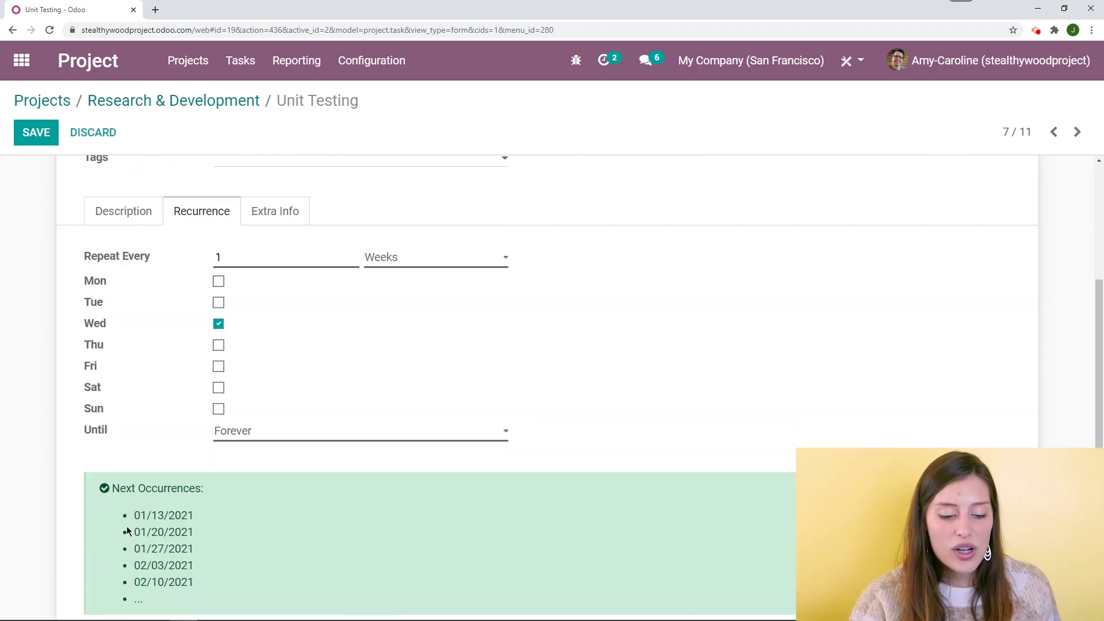
mouse_move(92, 430)
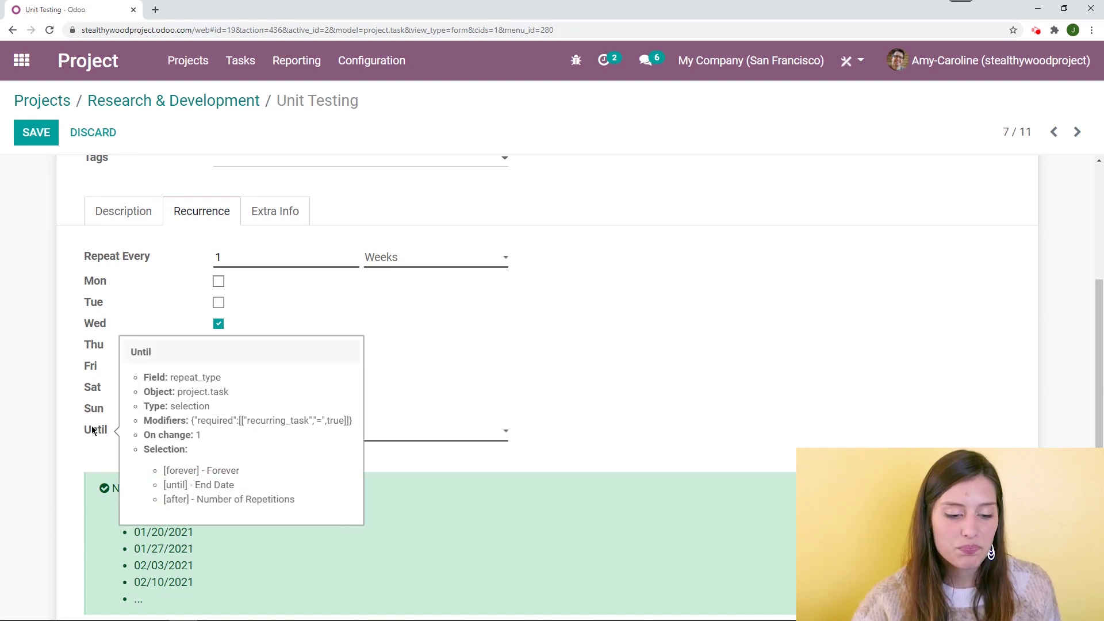
scroll(629, 237, up, 4)
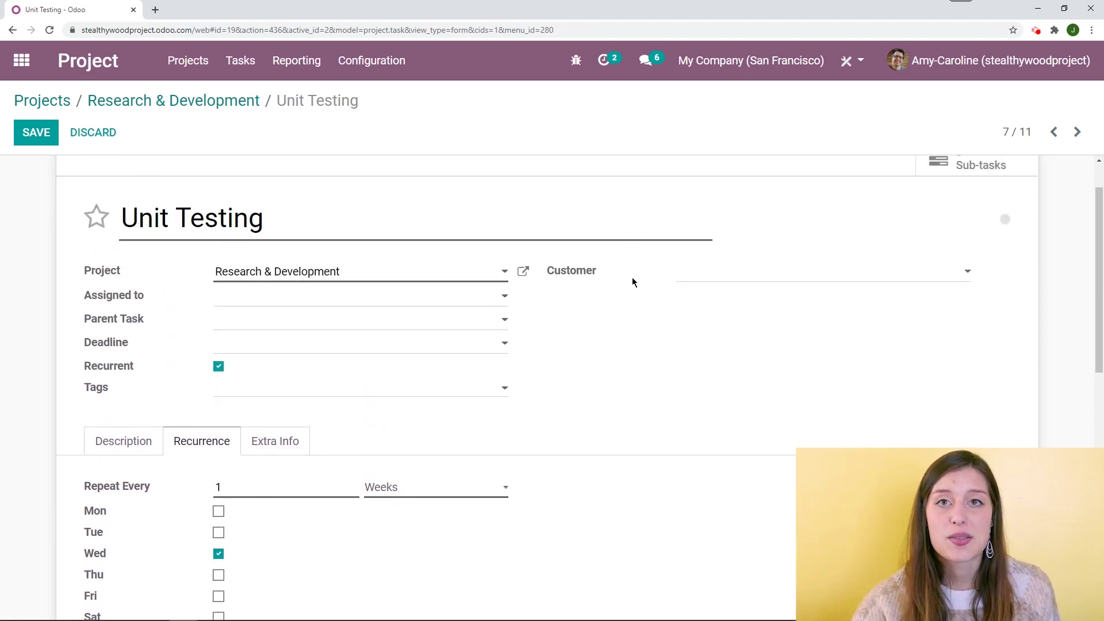
scroll(641, 282, up, 1)
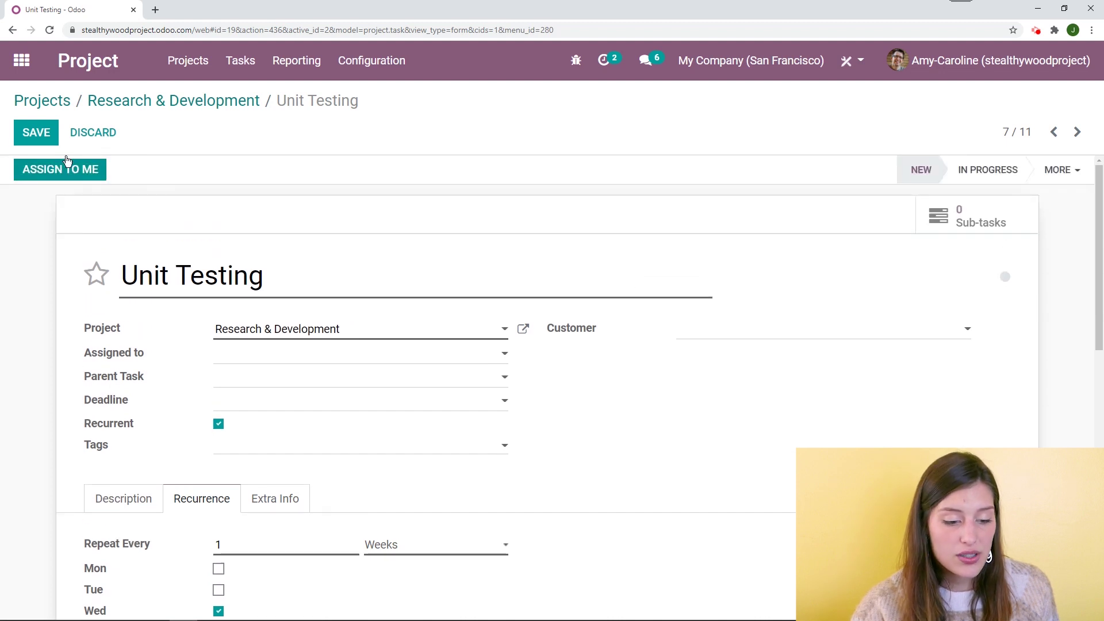
Save the recurring Unit Testing task and open its one occurrence from Tasks in Recurrence
click(32, 136)
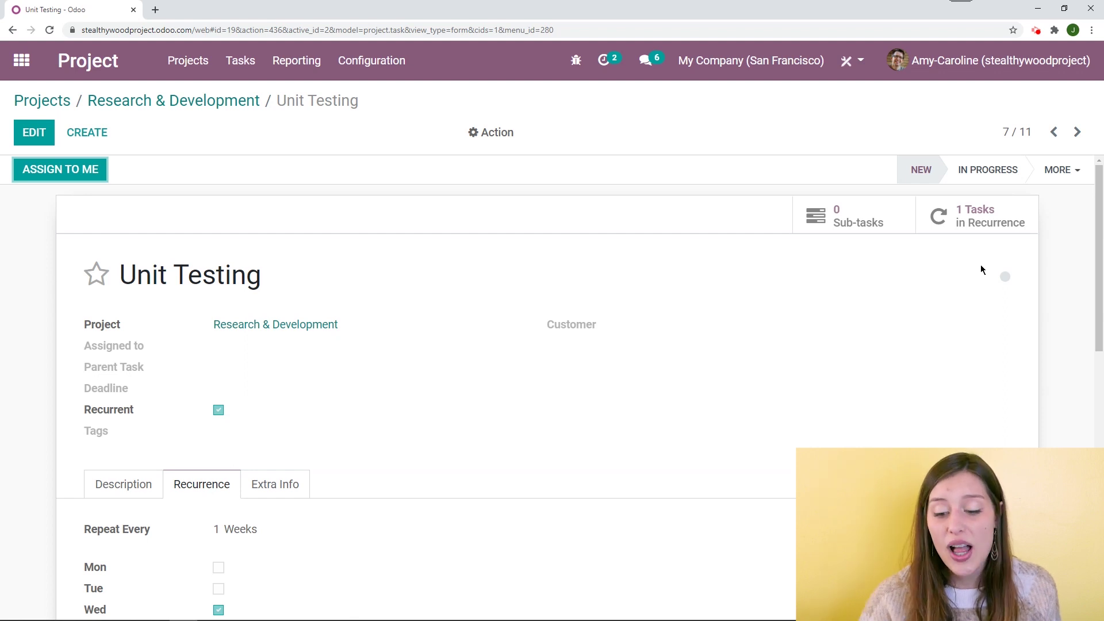
click(985, 217)
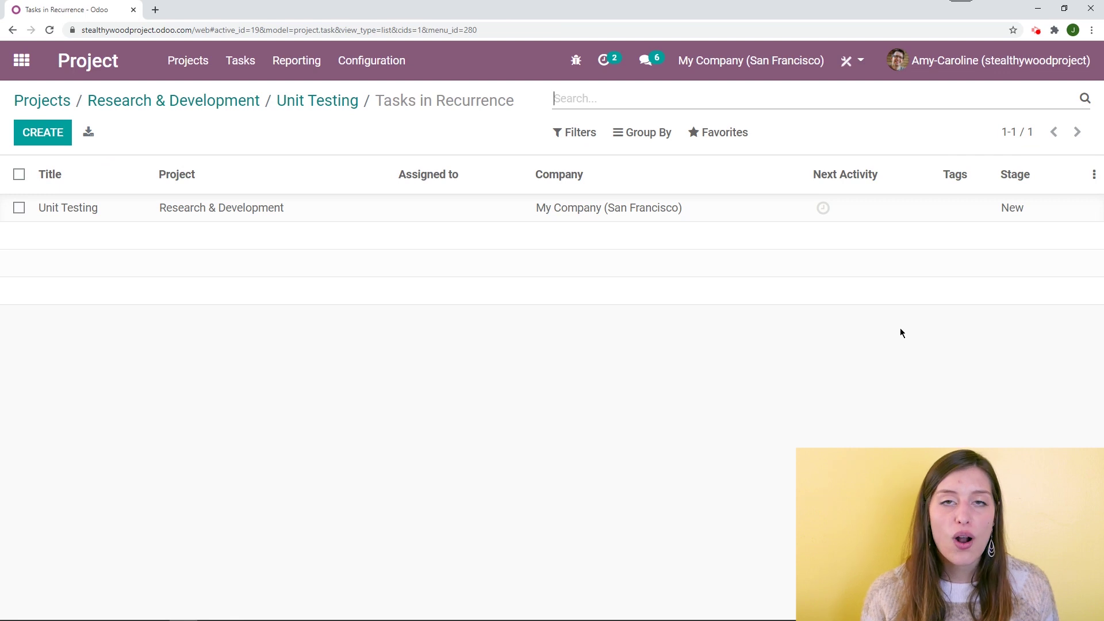
click(323, 212)
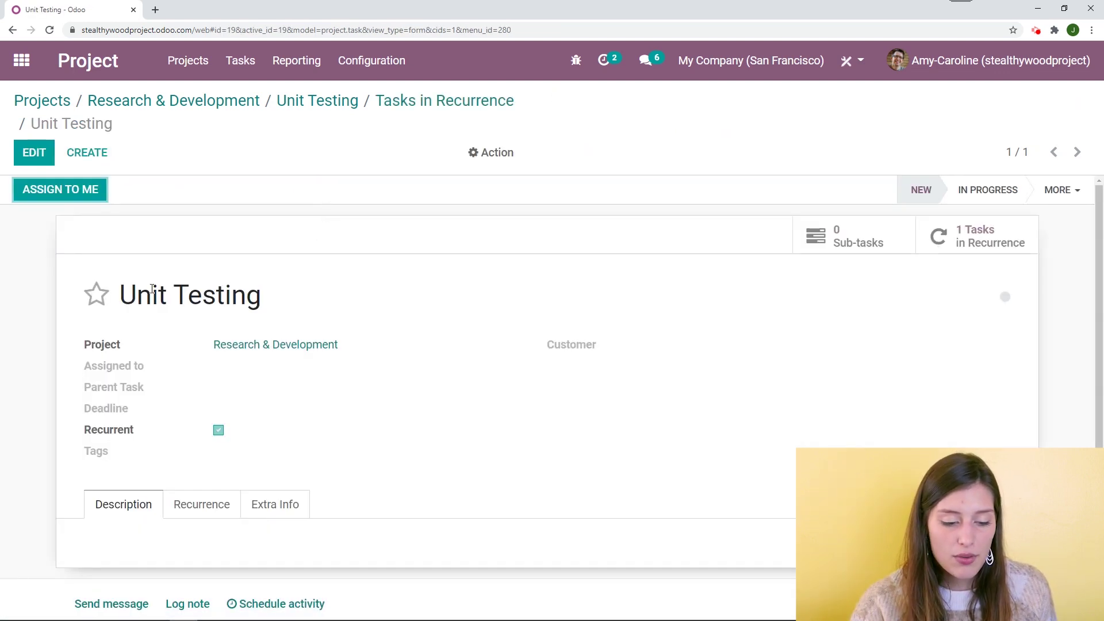
Assign the Unit Testing task to a user for this and following occurrences, and save
click(35, 151)
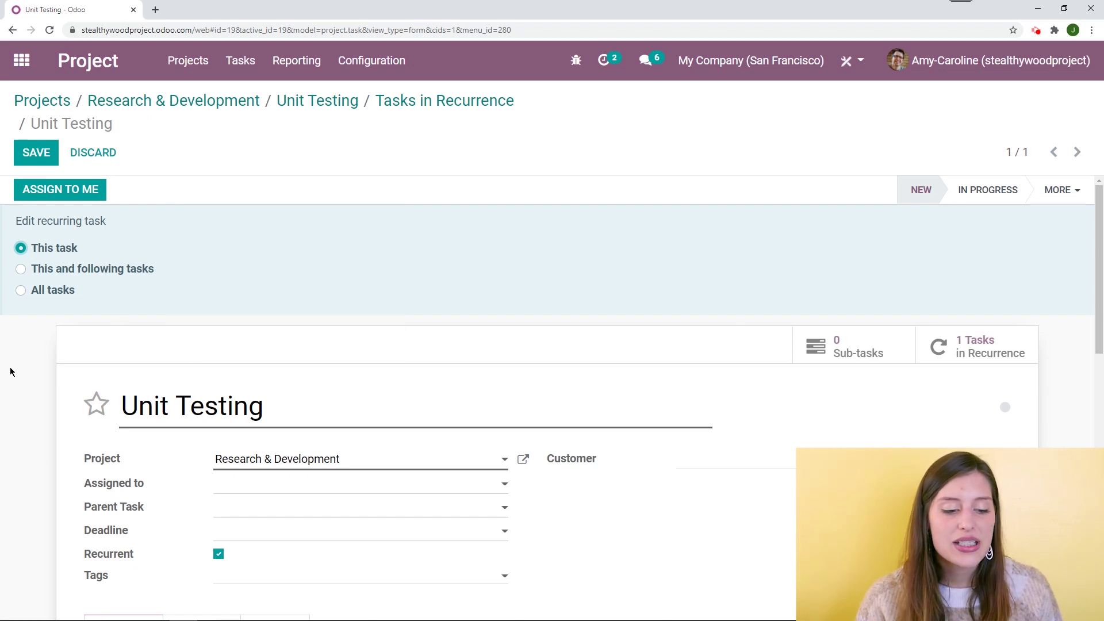
scroll(394, 374, down, 3)
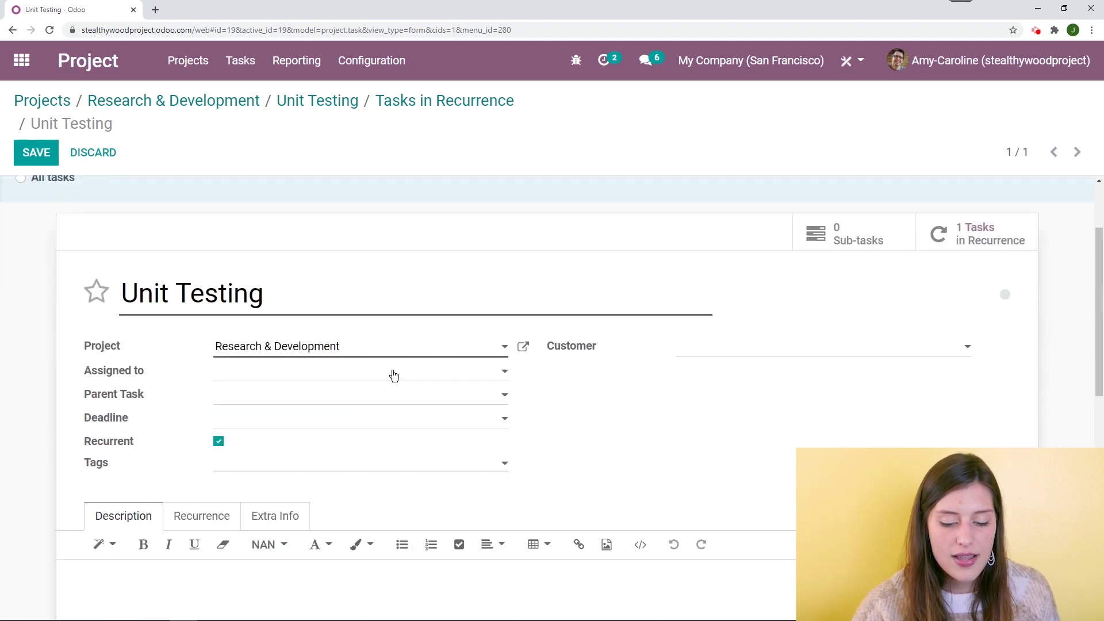
click(282, 326)
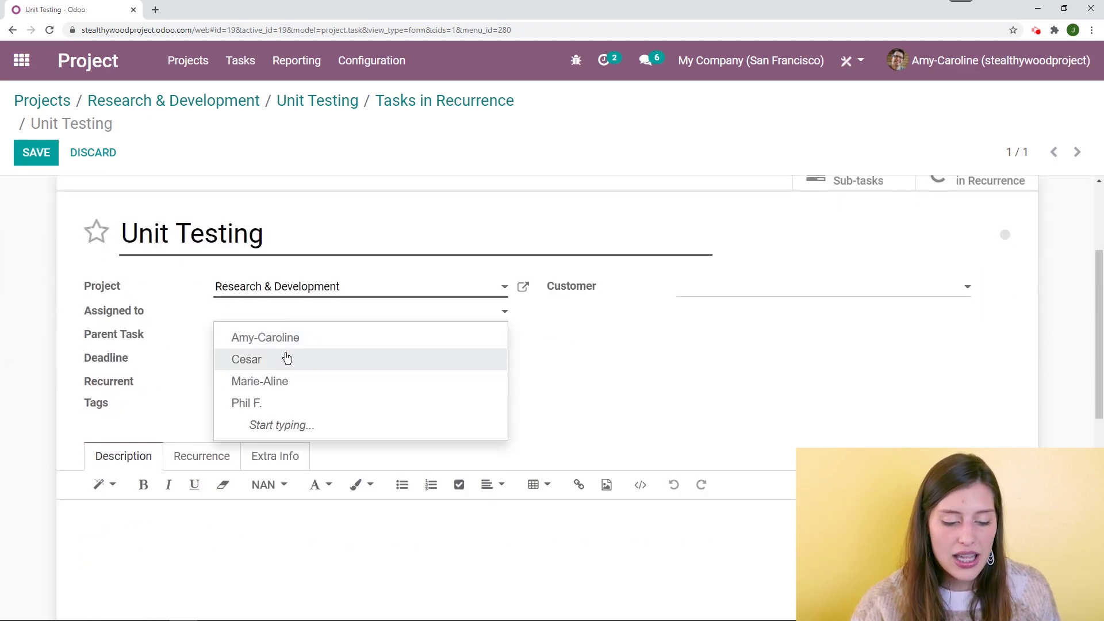
click(286, 357)
scroll(87, 349, up, 3)
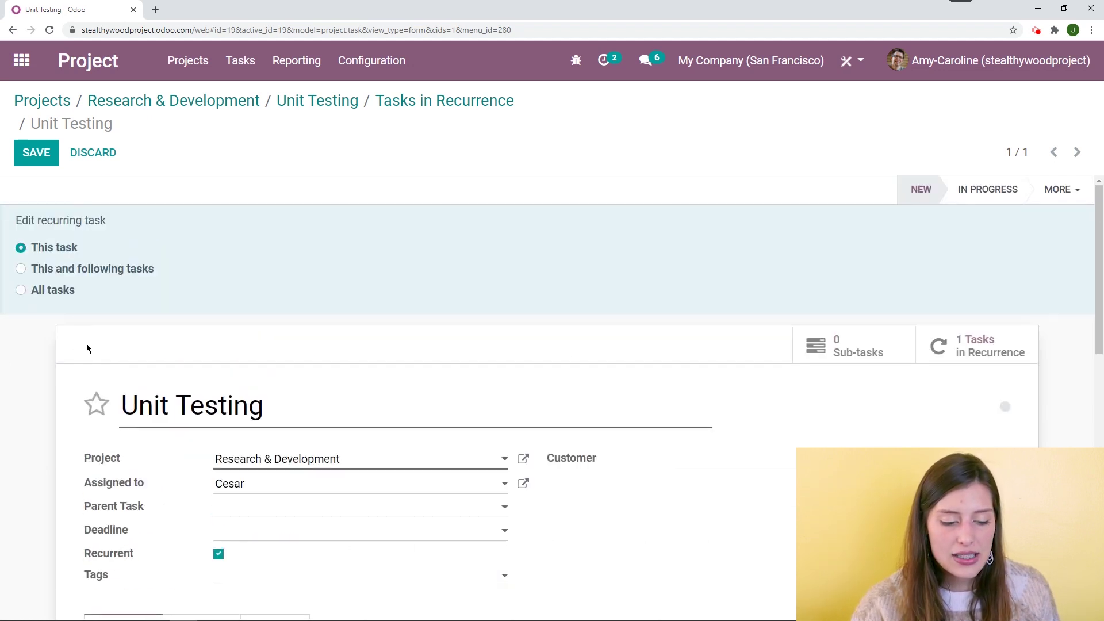
click(21, 269)
click(36, 157)
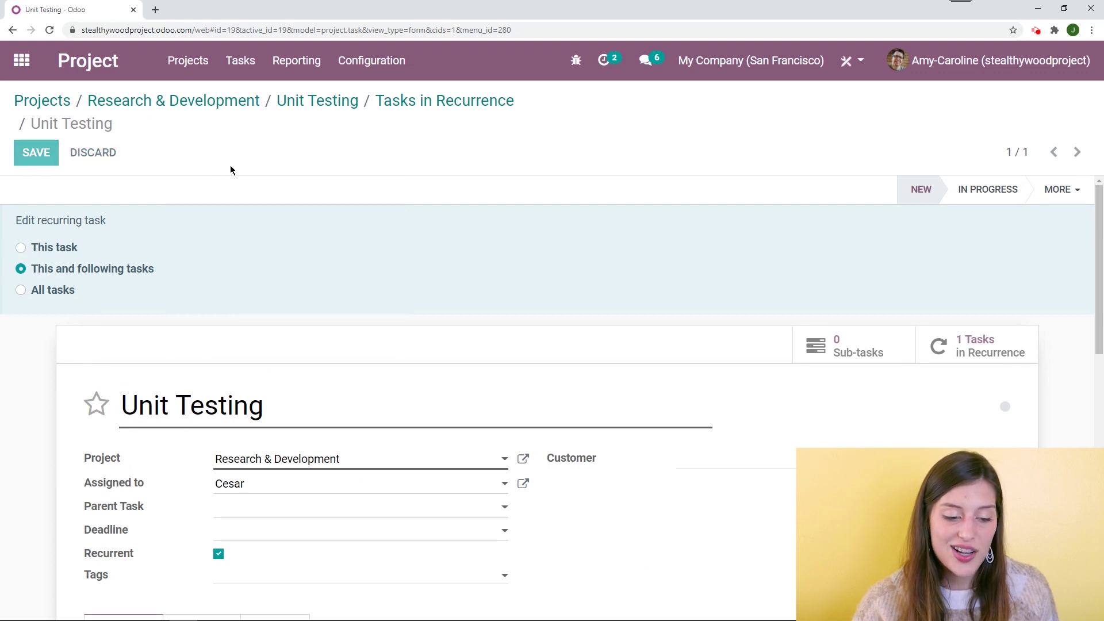